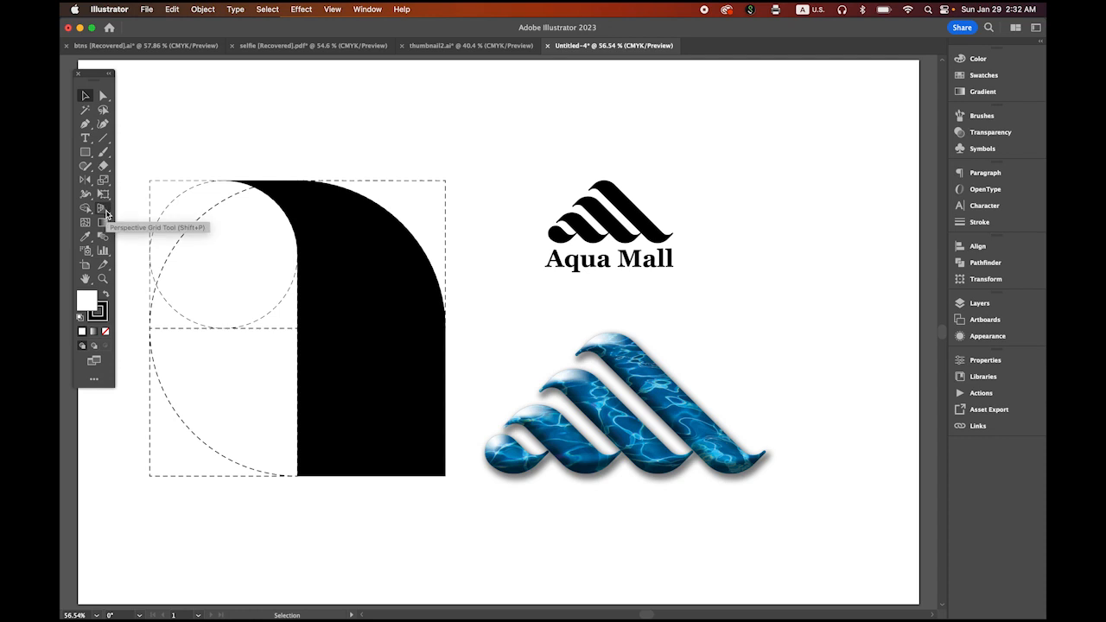
Step: Display the two-point perspective grid over the artboard and hide it again
click(103, 209)
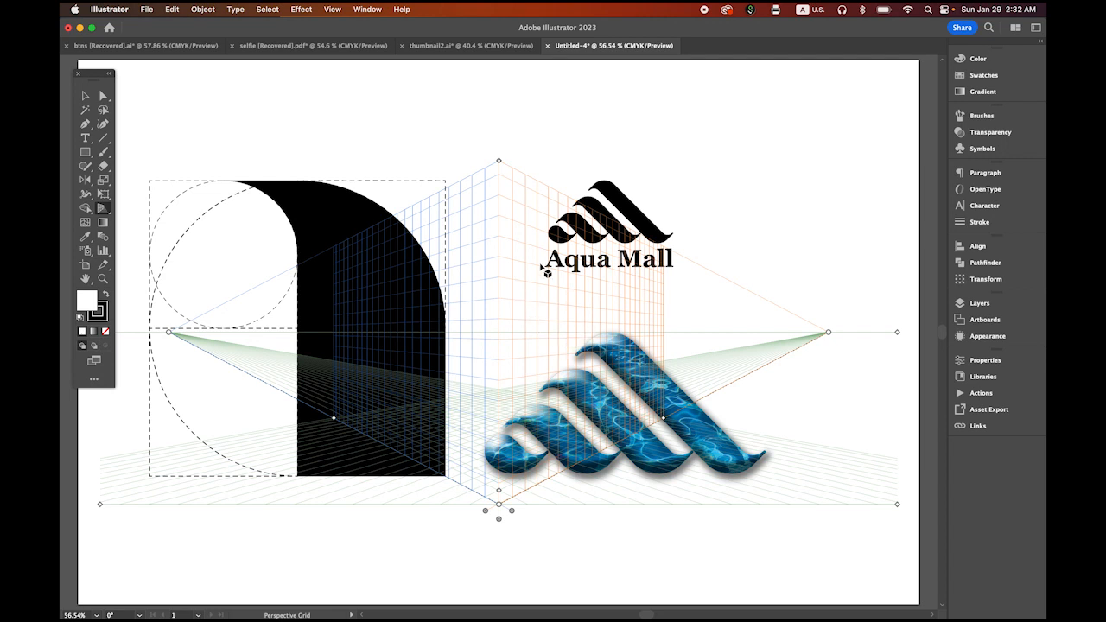
click(339, 9)
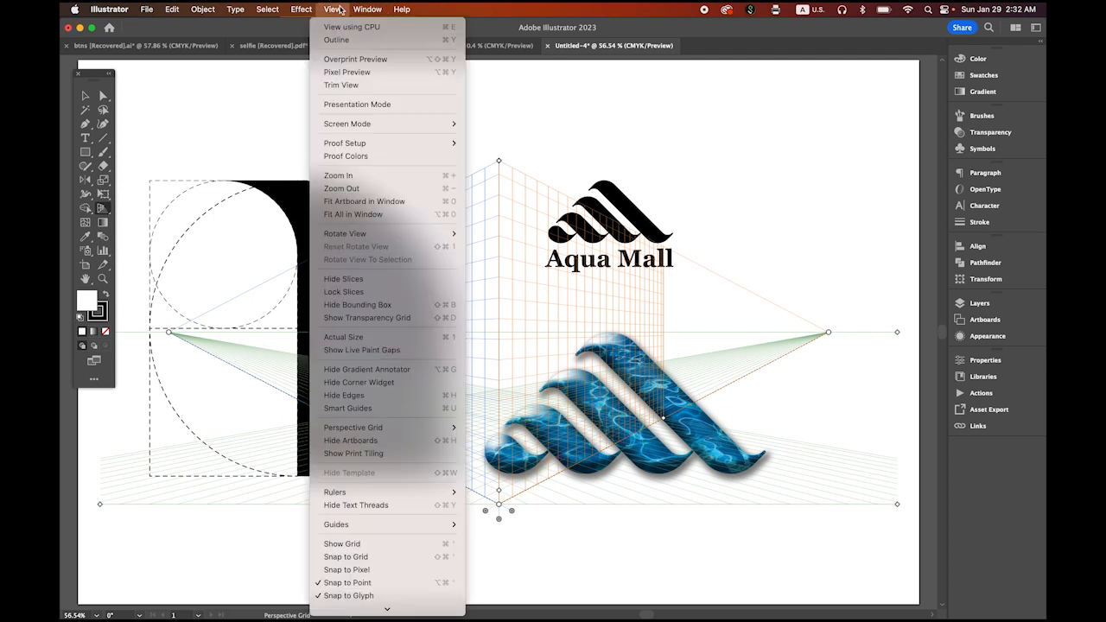
mouse_move(361, 429)
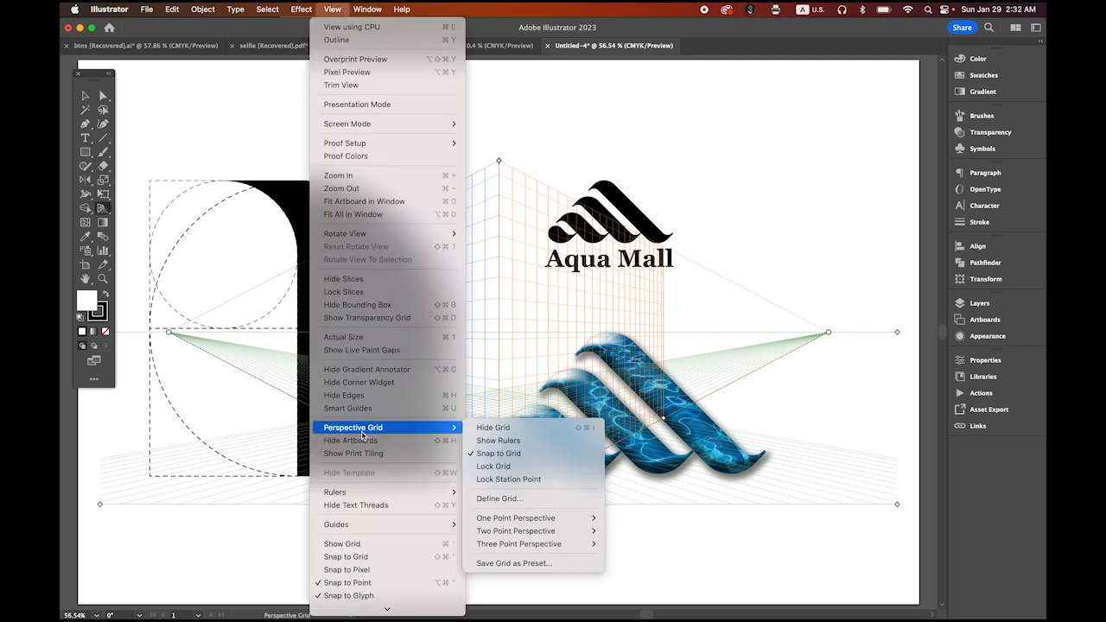
click(528, 434)
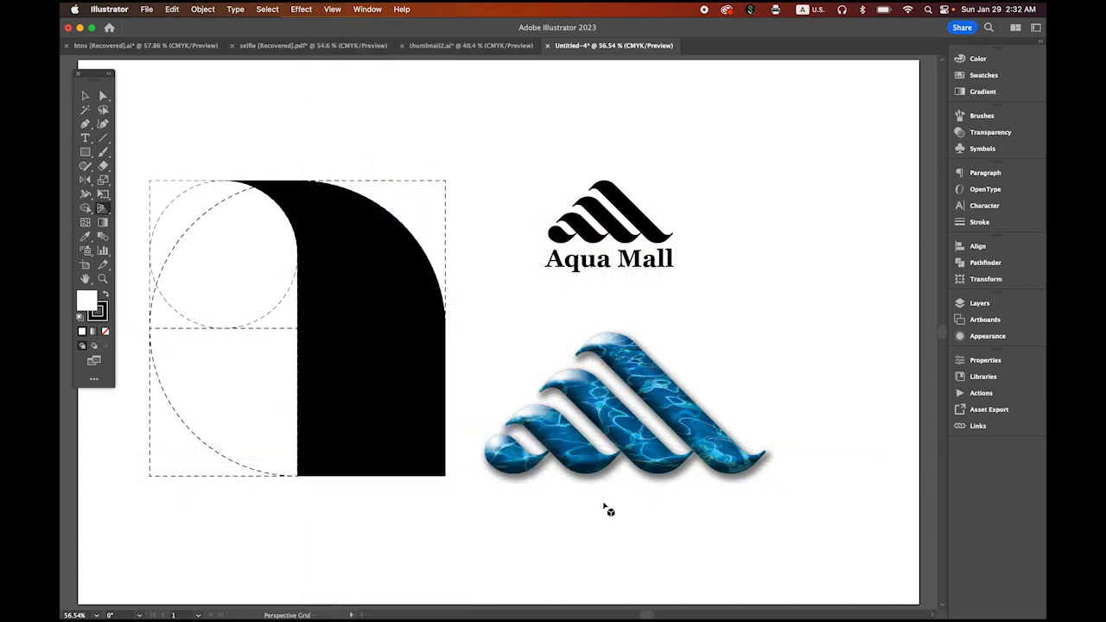
Step: Show the perspective grid again and move the floating toolbar clear of the plane switching widget
click(86, 95)
click(103, 209)
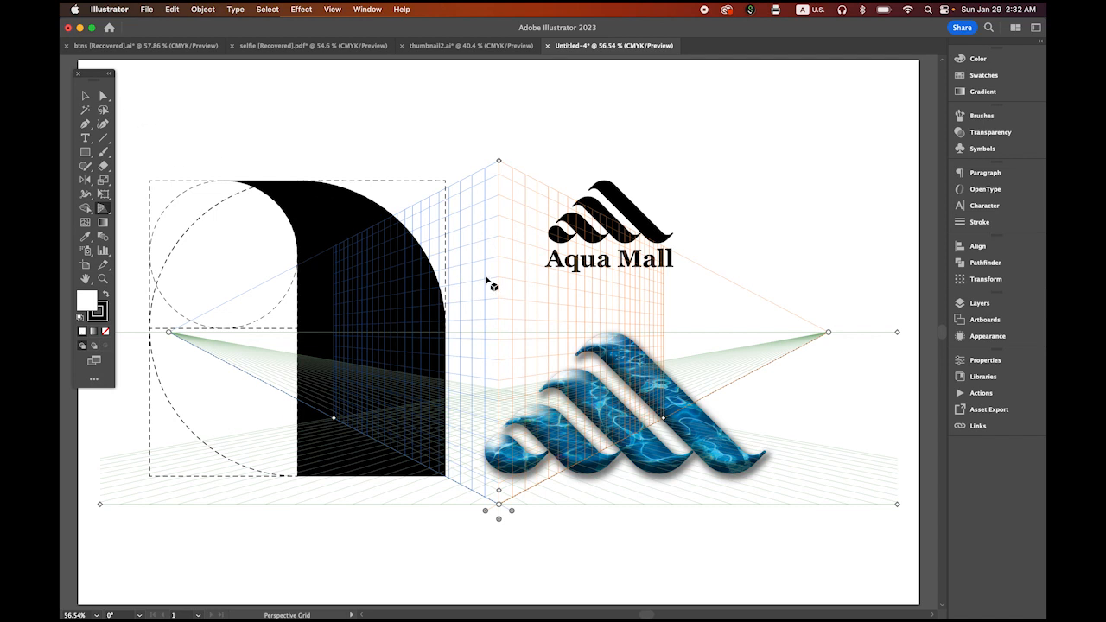
click(86, 96)
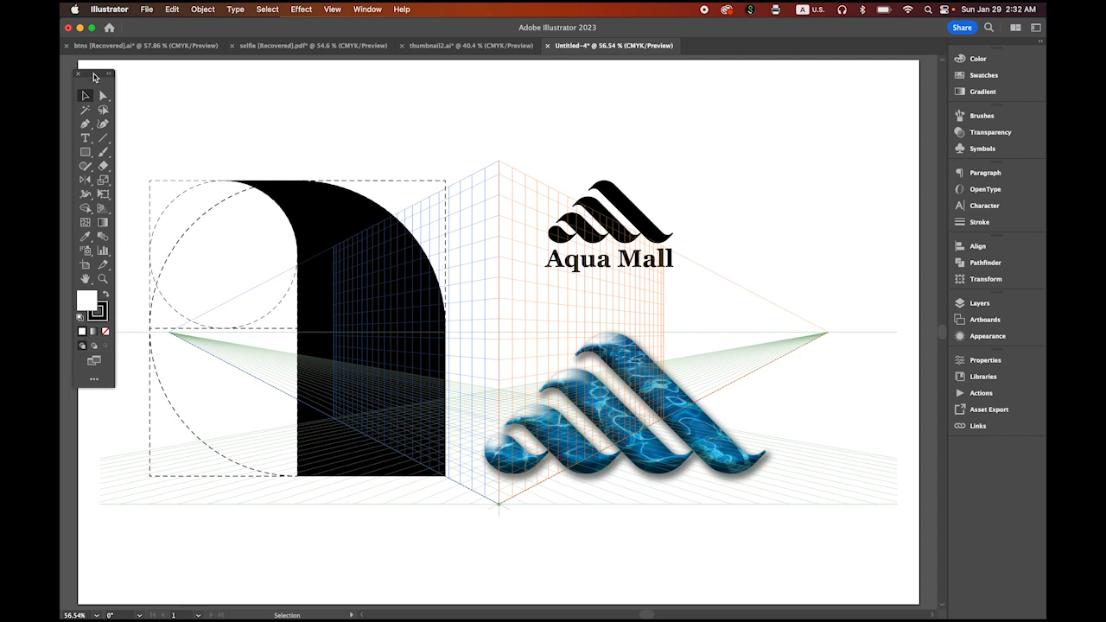
drag(94, 75, 97, 125)
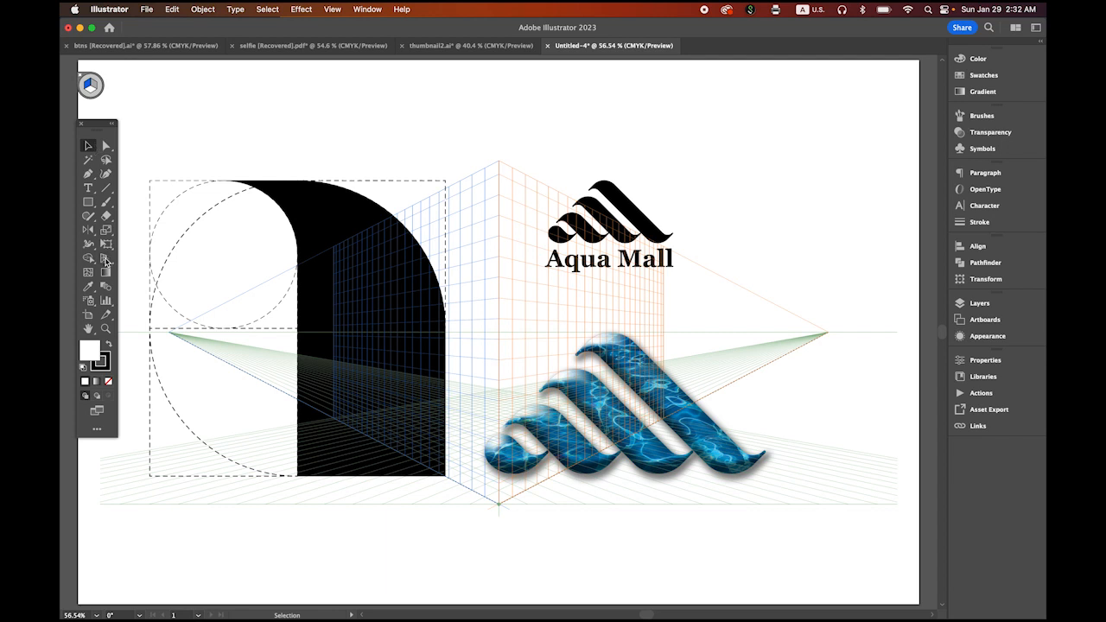
Step: Activate the Perspective Grid tool and dismiss the grid using the plane switching widget
click(104, 258)
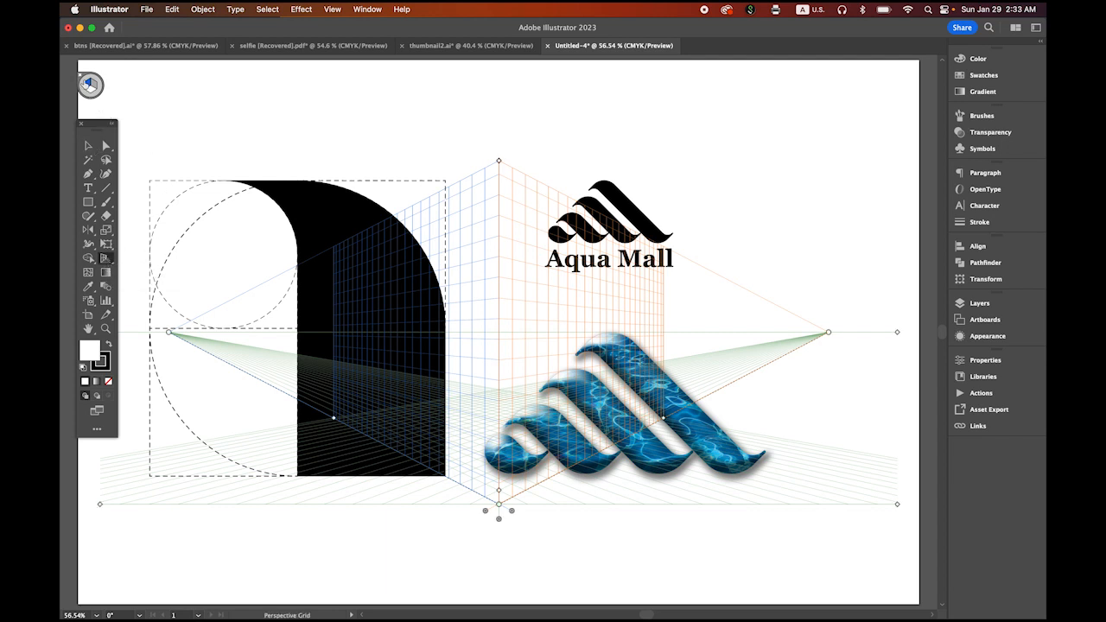
click(87, 83)
click(79, 77)
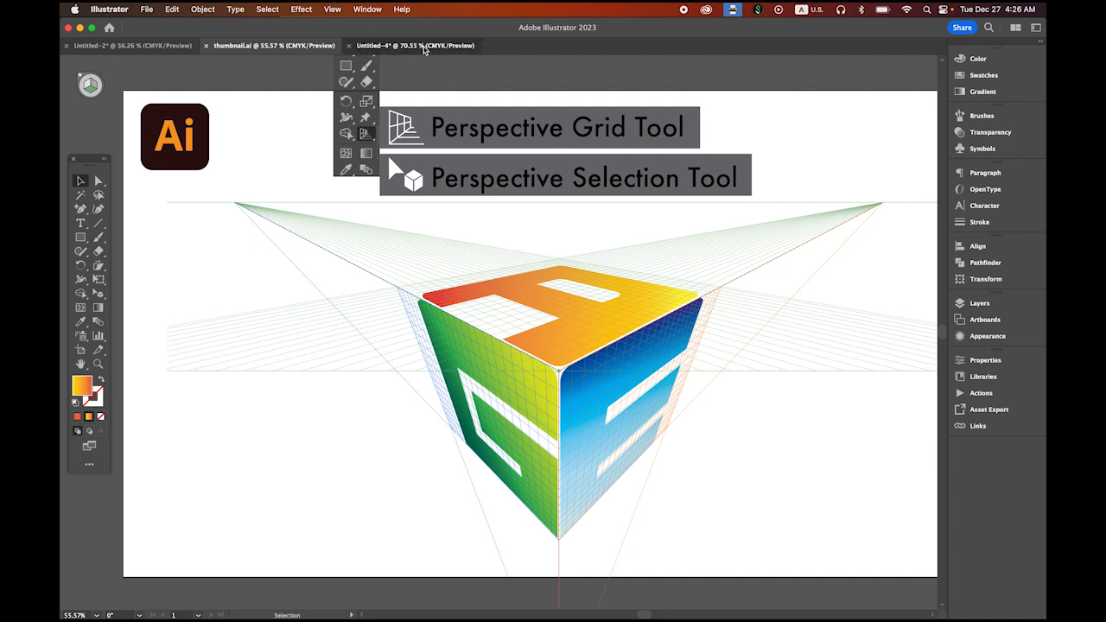
Step: Switch to the Untitled-4 document and set up the Rectangle tool with a 0.25 pt stroke weight
click(423, 48)
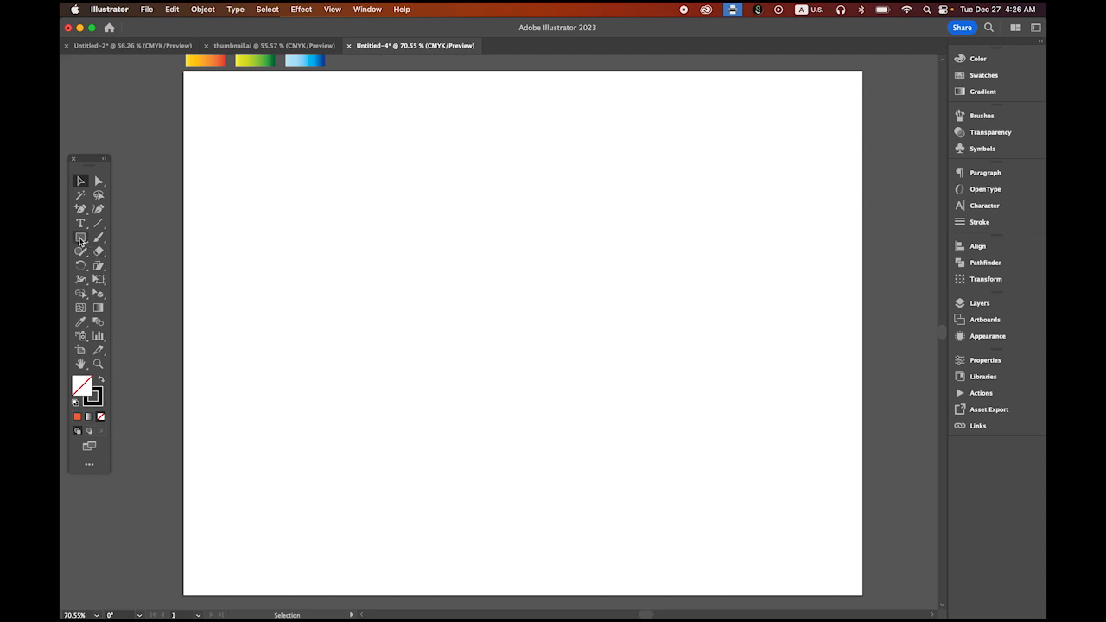
click(80, 238)
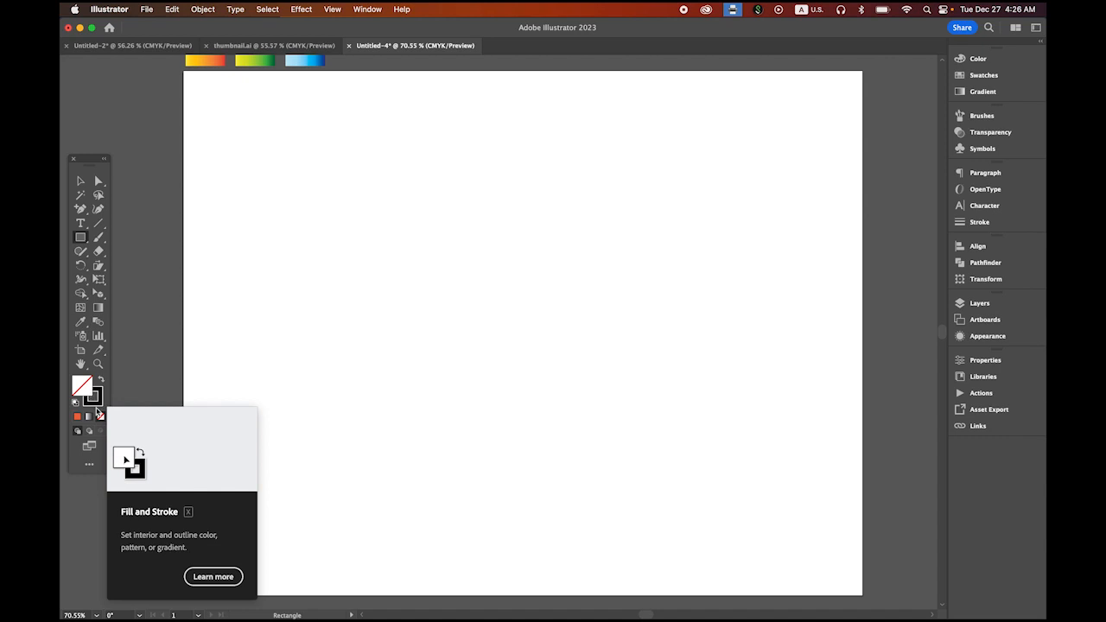
click(97, 400)
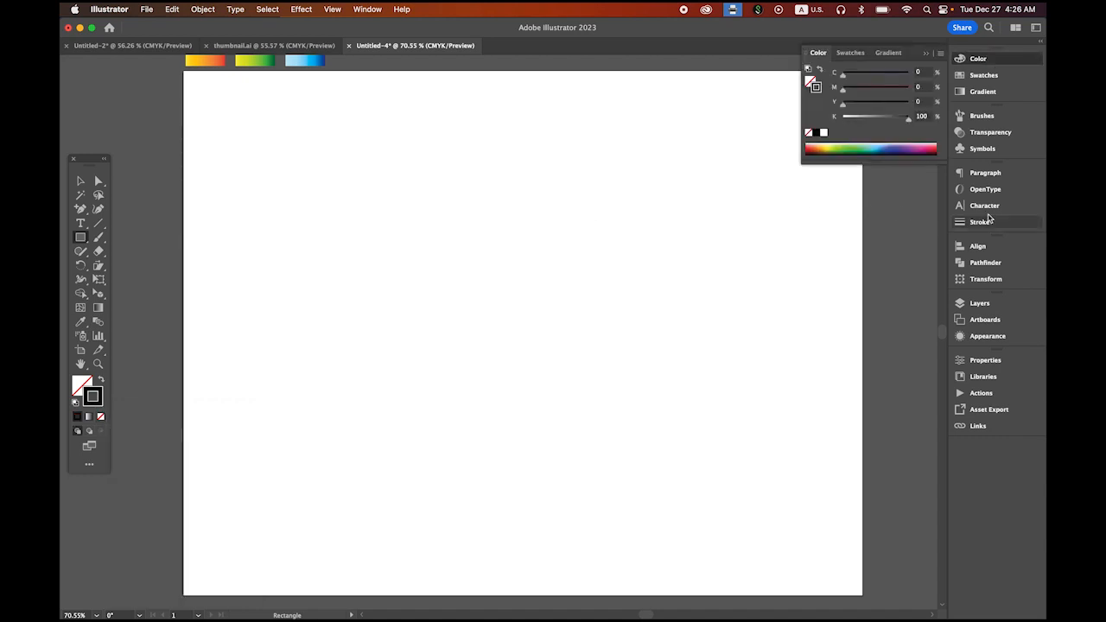
click(989, 223)
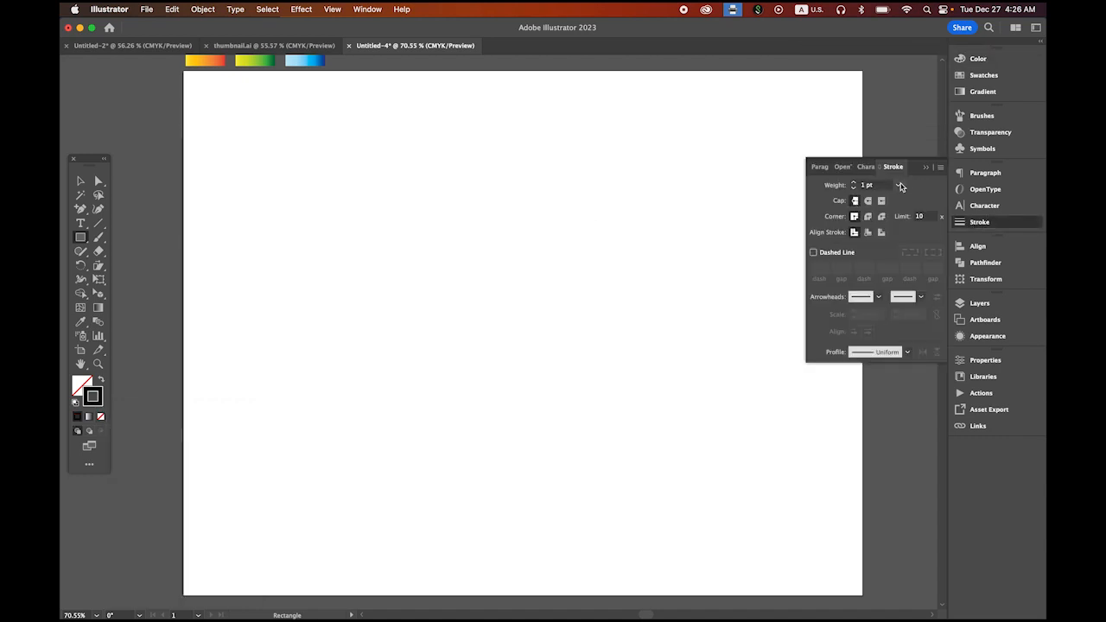
click(898, 185)
click(917, 204)
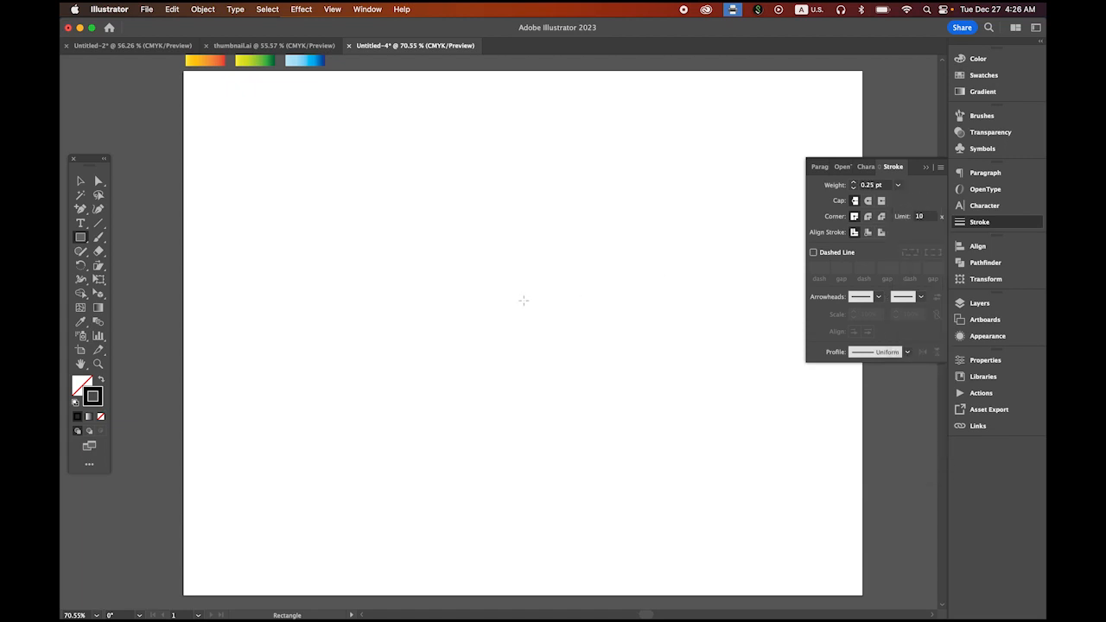
Step: Draw a tall, narrow rectangle and duplicate it twice sideways to make three evenly spaced vertical bars
drag(233, 222, 255, 369)
click(80, 181)
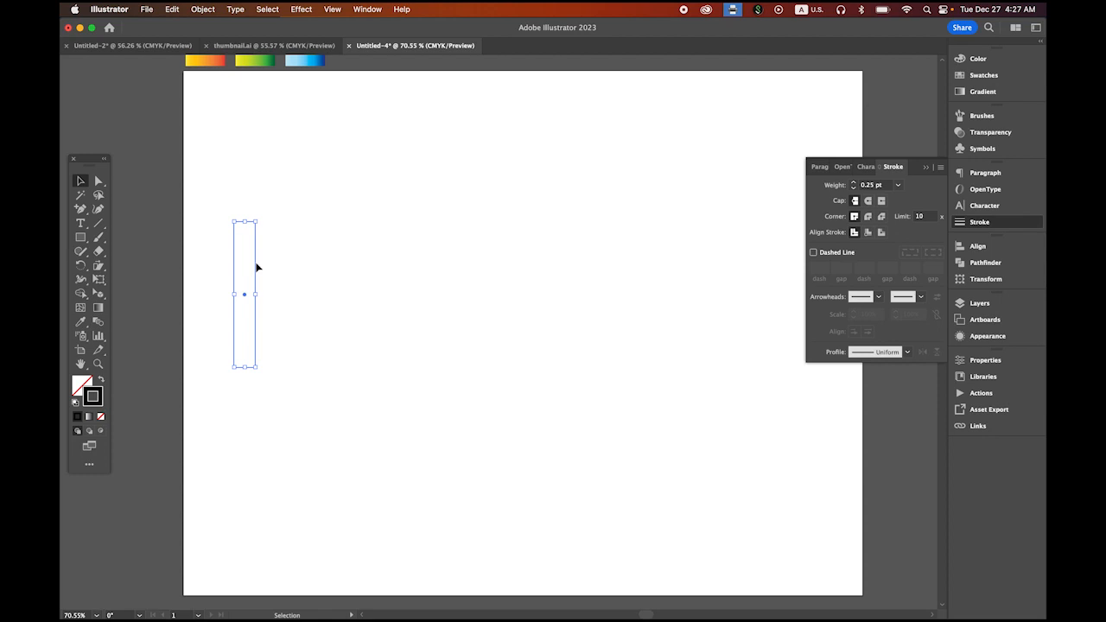
drag(257, 268, 286, 271)
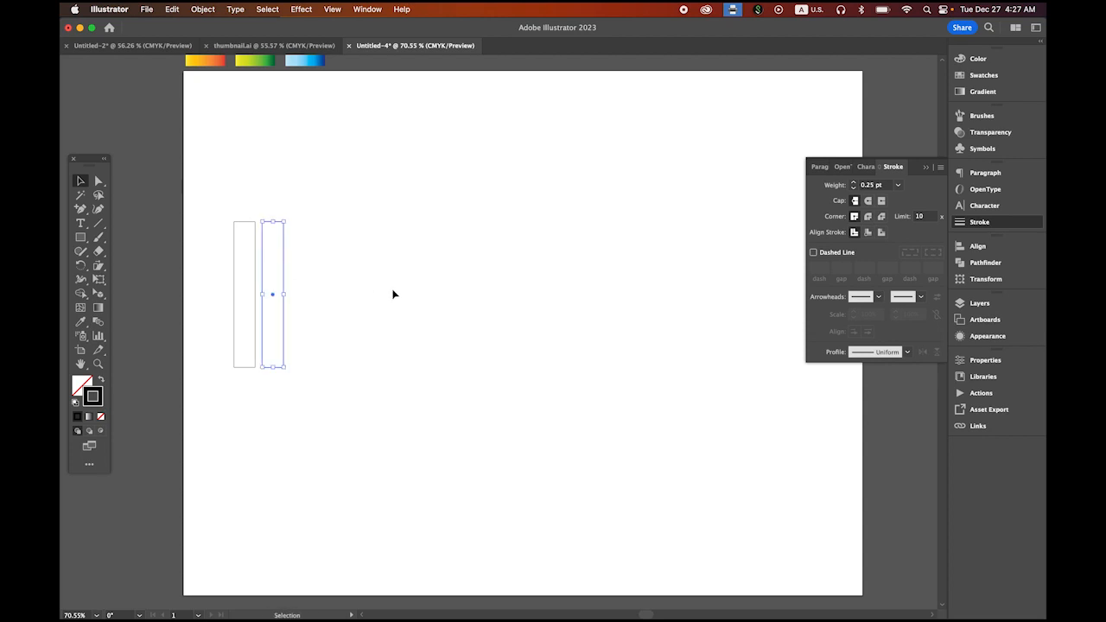
key(super+d)
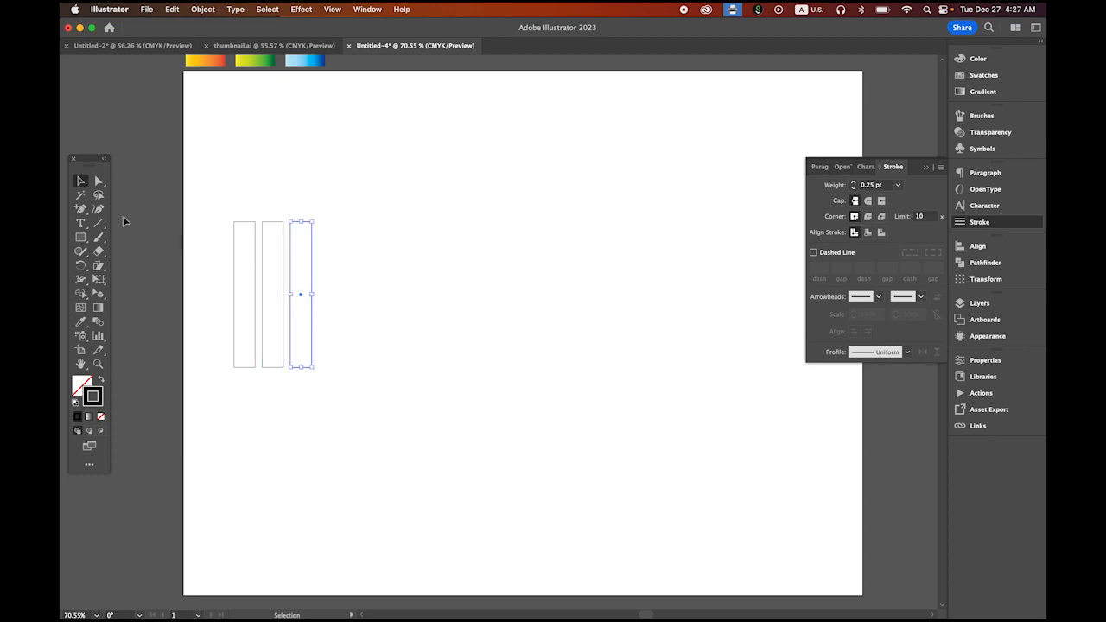
Step: Make a copy of the three vertical bars rotated by 90° about their common centre
drag(215, 202, 364, 338)
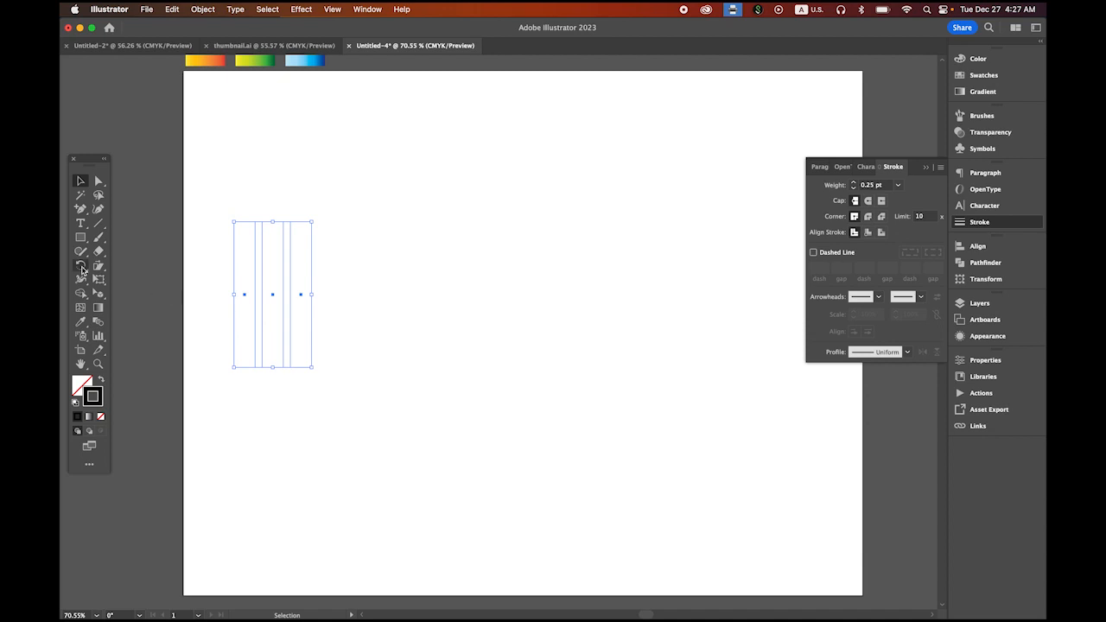
click(80, 267)
double_click(81, 267)
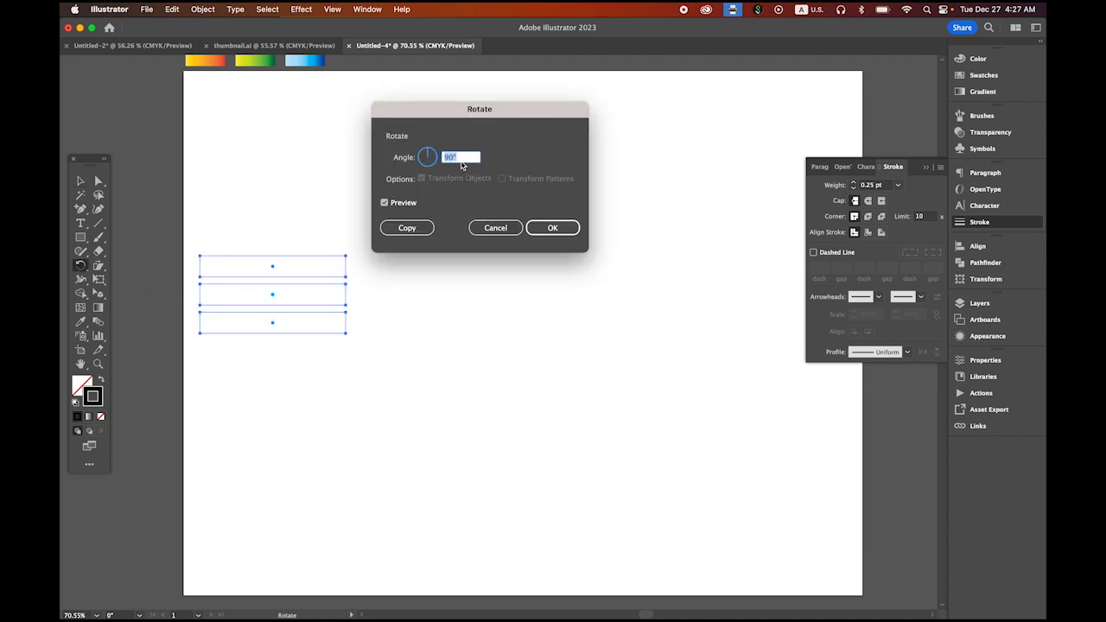
click(413, 232)
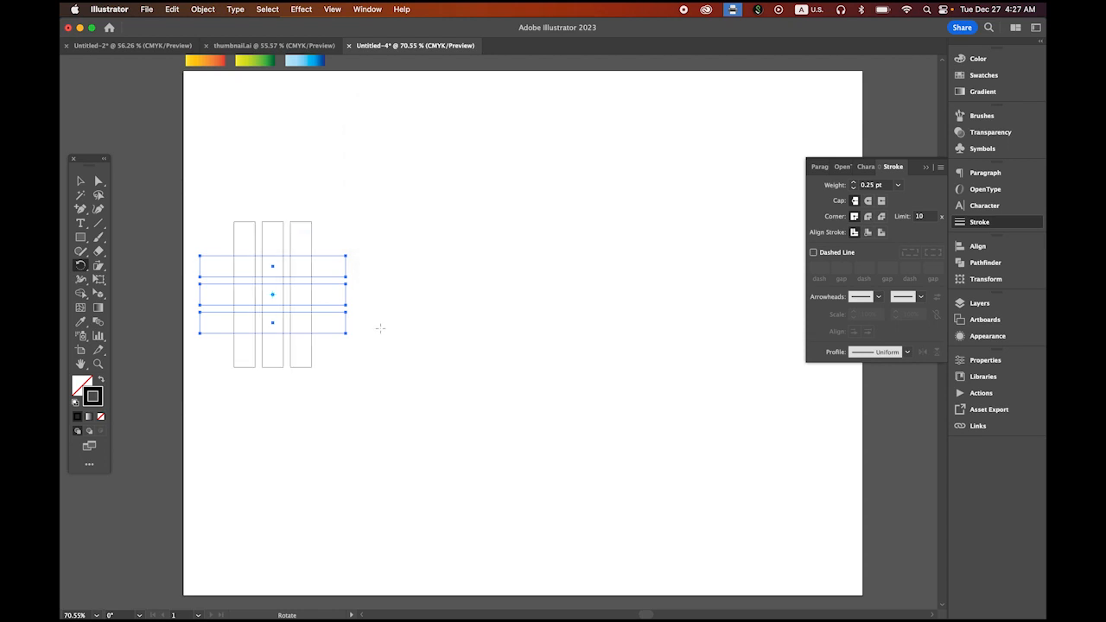
Step: Duplicate the six-bar grid twice horizontally to make three evenly spaced grids in a row
click(80, 180)
click(225, 204)
drag(218, 199, 380, 400)
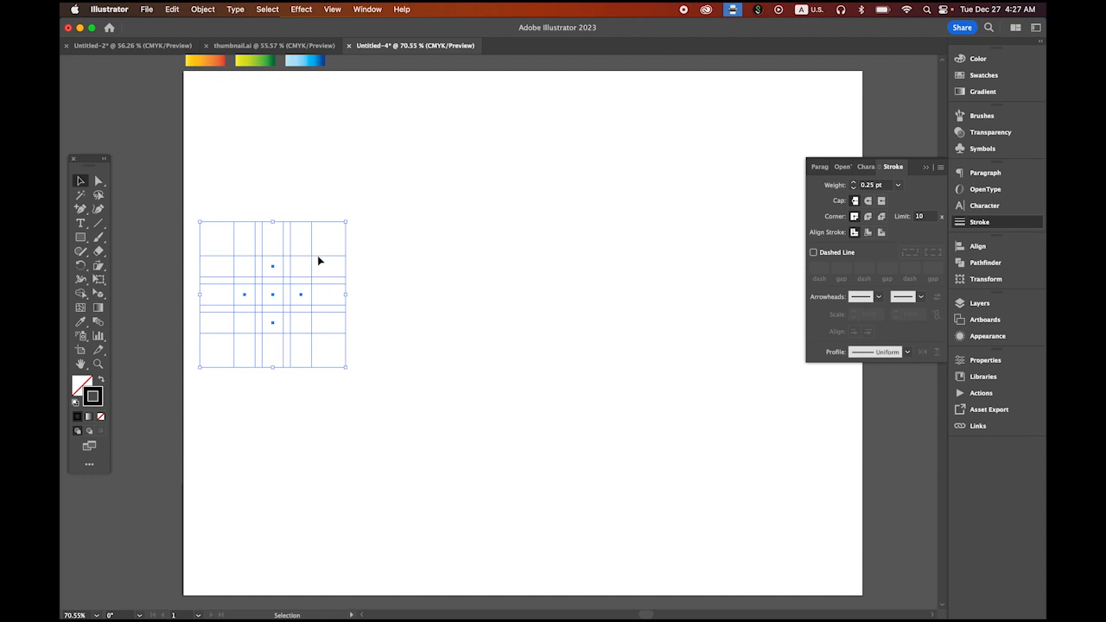
drag(318, 260, 510, 294)
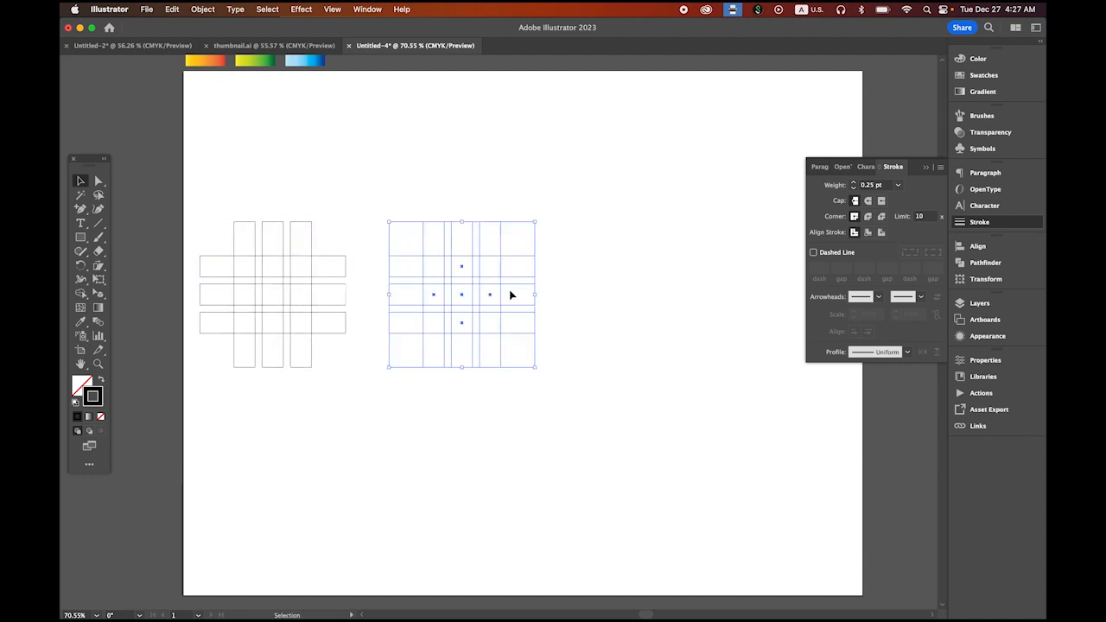
key(super+d)
click(555, 457)
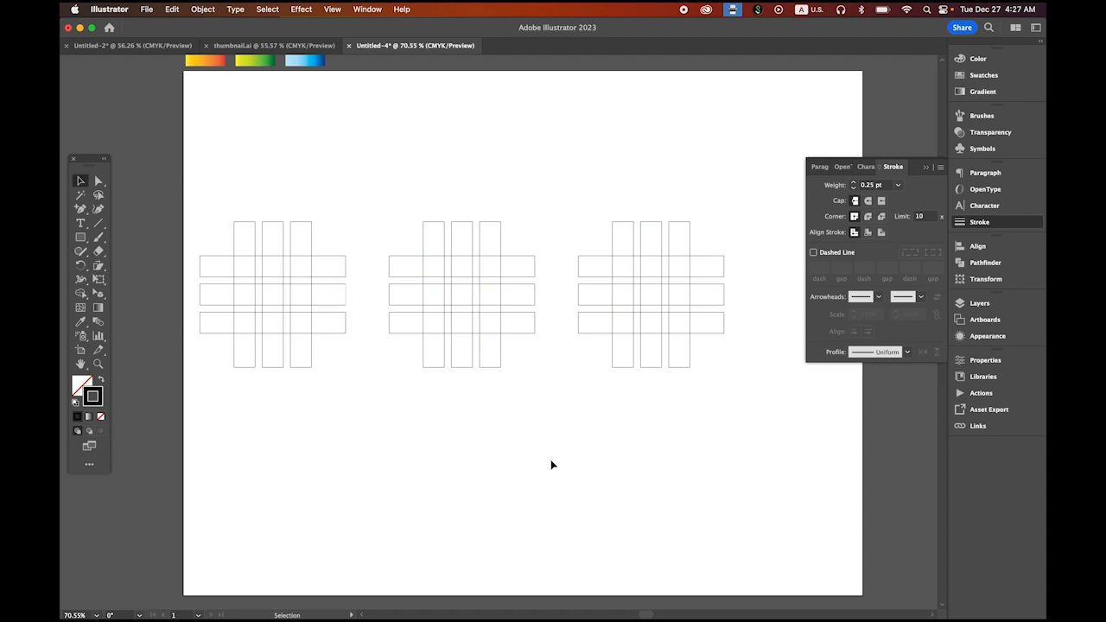
Step: Copy the middle horizontal bar of the first grid slightly downward so it meets the lowest horizontal bar
scroll(311, 293, up, 5)
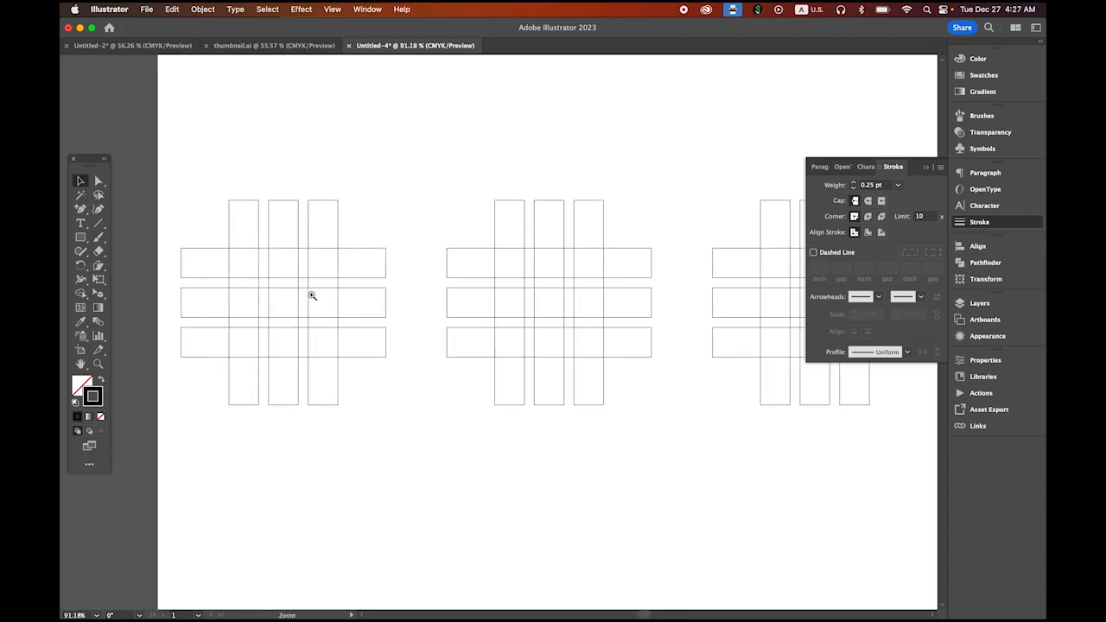
drag(459, 427, 489, 425)
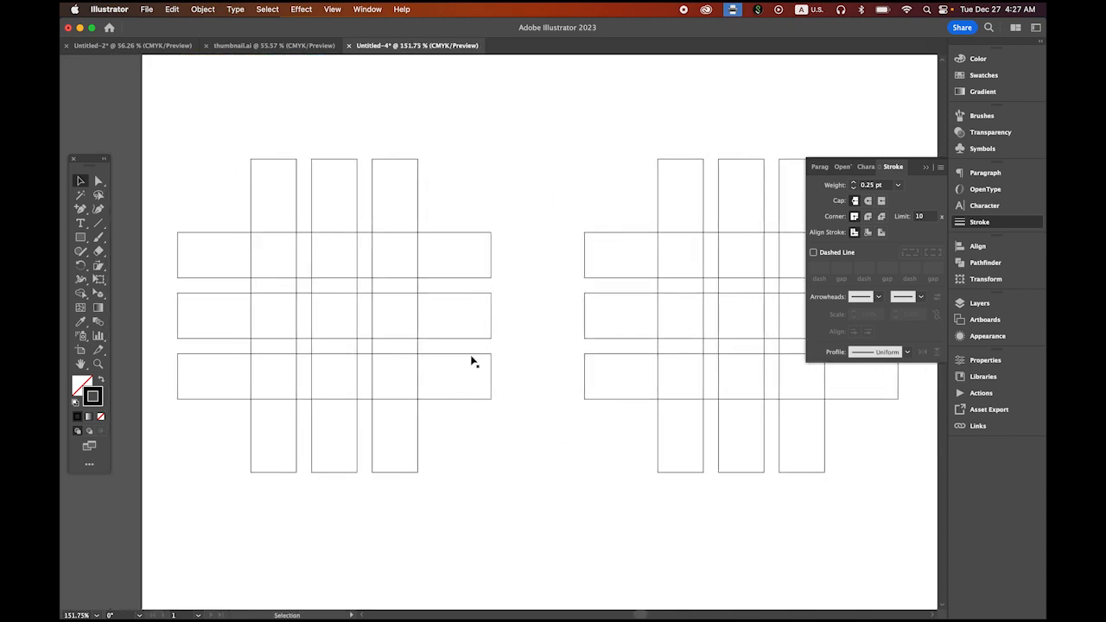
click(471, 297)
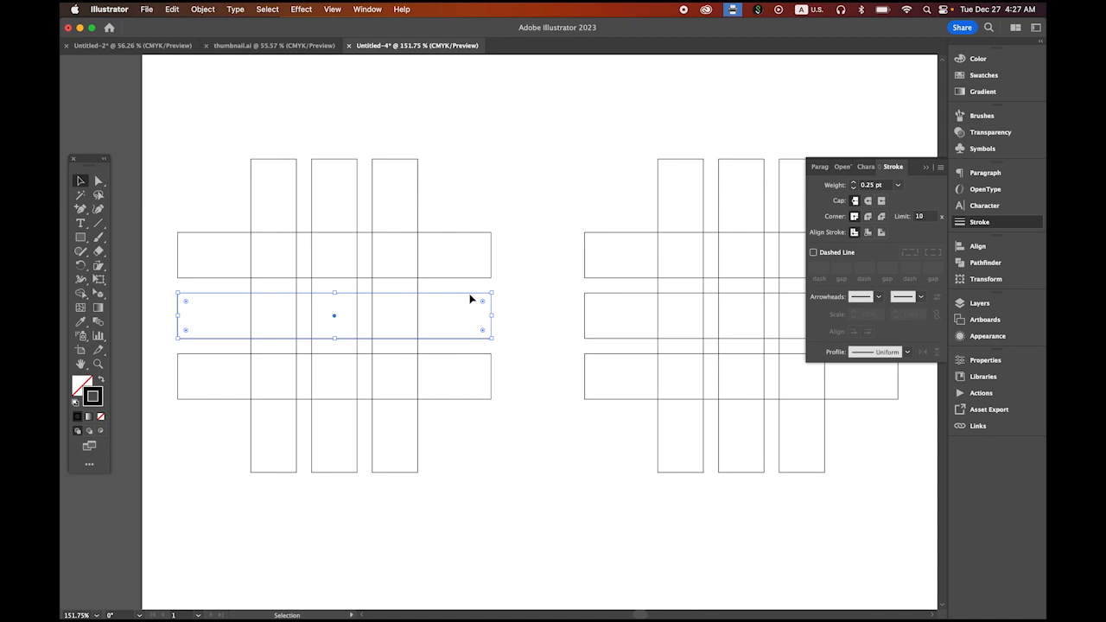
drag(469, 299, 471, 313)
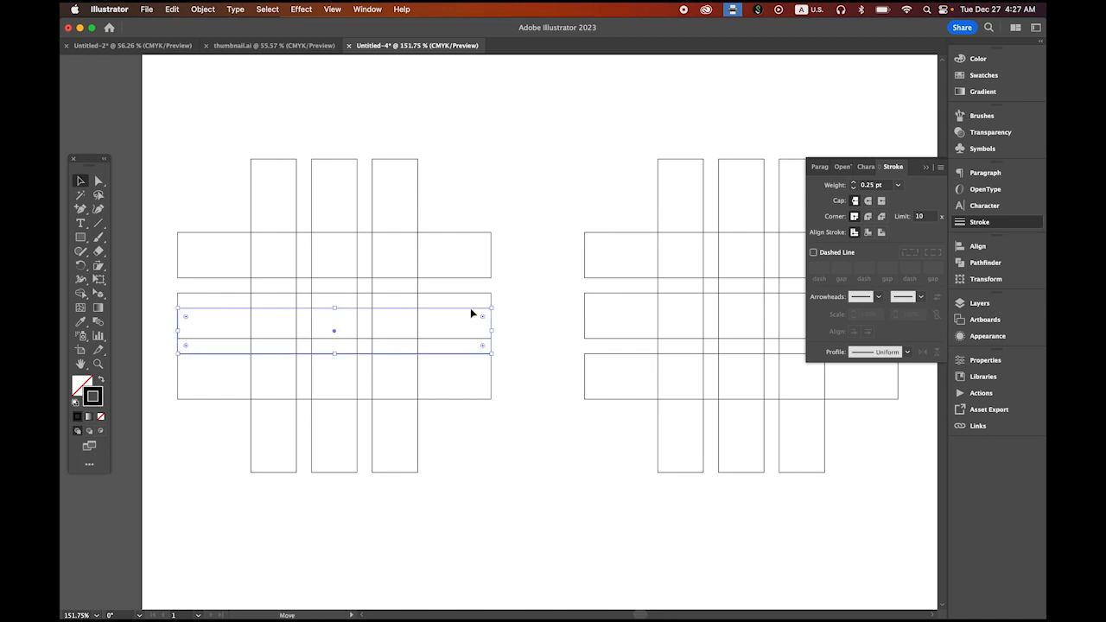
click(528, 472)
Step: Merge regions of the first grid into a black-filled block letter A with the Shape Builder tool
drag(187, 161, 498, 483)
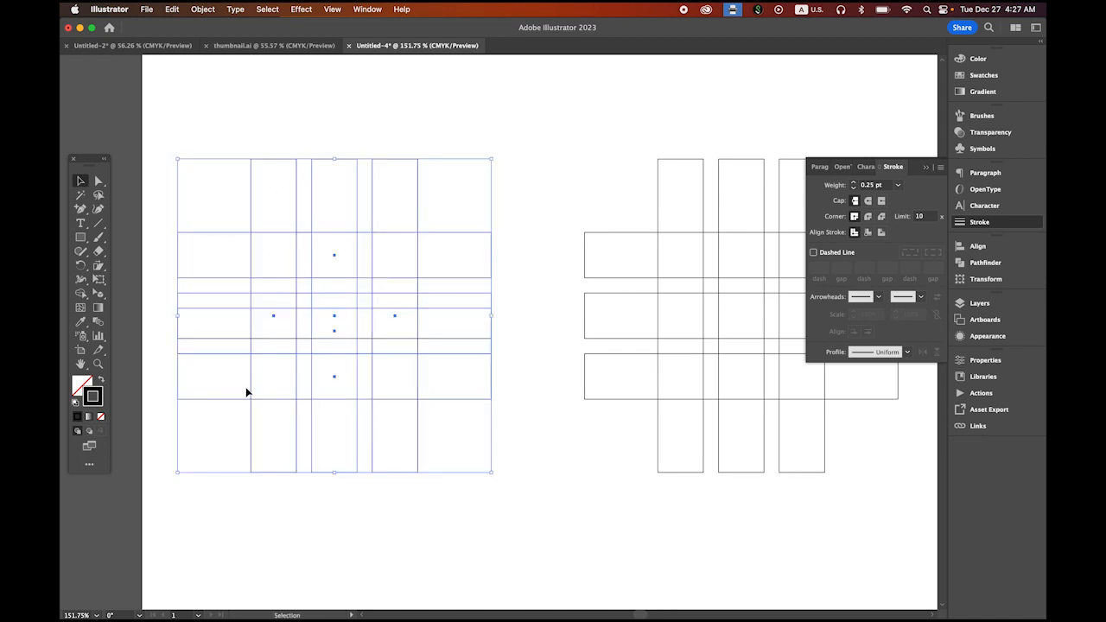
click(81, 294)
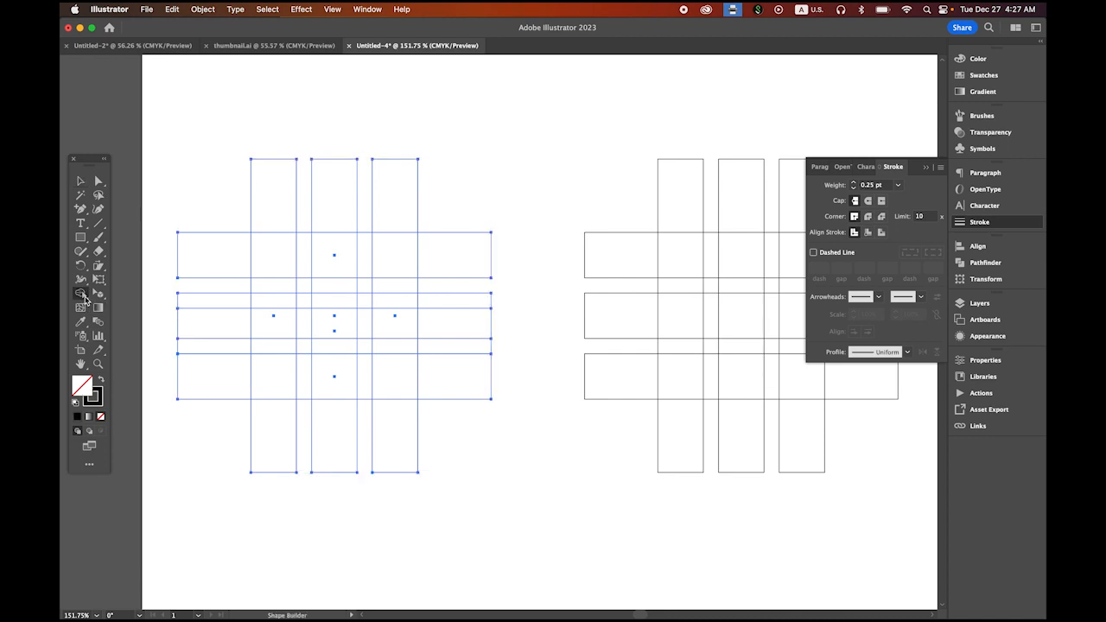
click(101, 381)
mouse_move(268, 388)
mouse_down()
mouse_move(267, 258)
mouse_move(385, 254)
mouse_move(390, 397)
mouse_up()
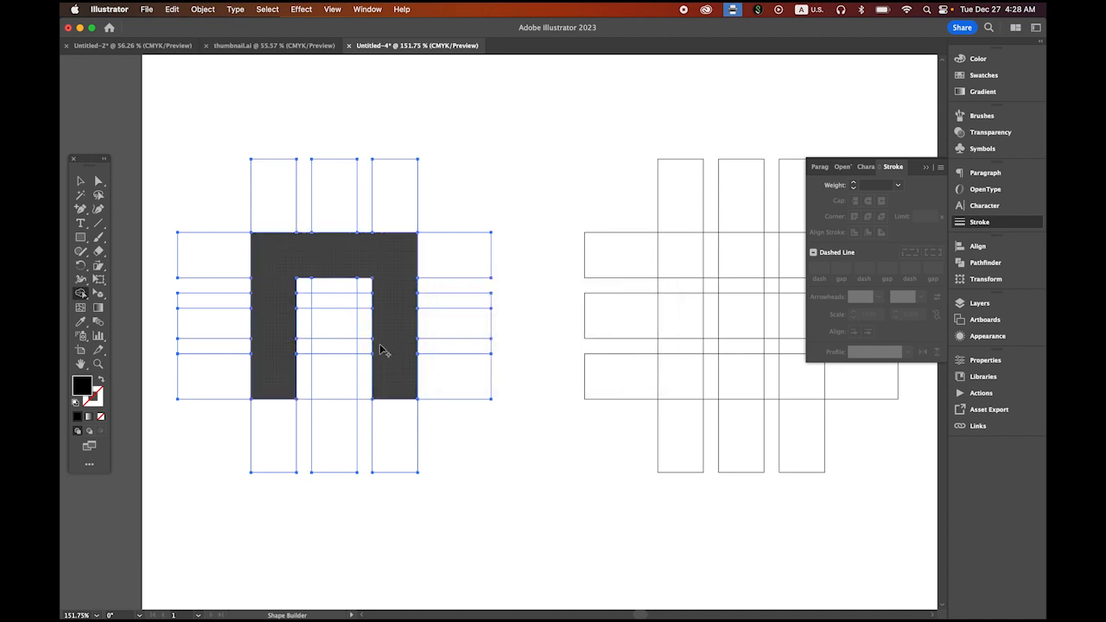
mouse_move(380, 346)
mouse_down()
mouse_move(281, 329)
mouse_move(382, 325)
mouse_up()
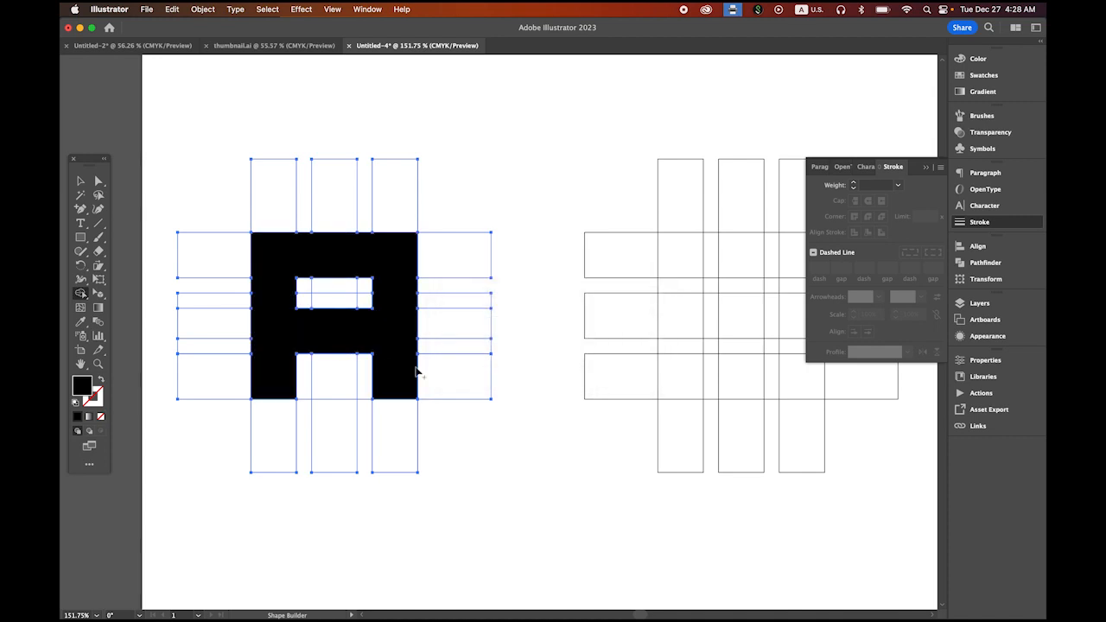
key(v)
click(501, 195)
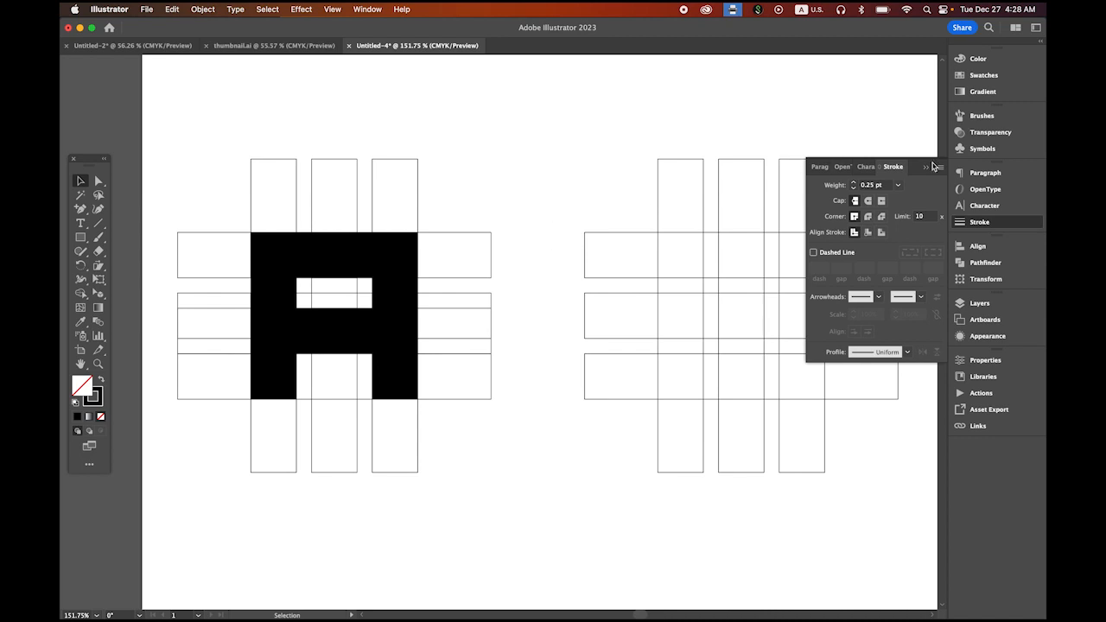
click(925, 167)
Step: Merge regions of the middle grid into a black-filled block letter G with the Shape Builder tool
scroll(619, 238, right, 5)
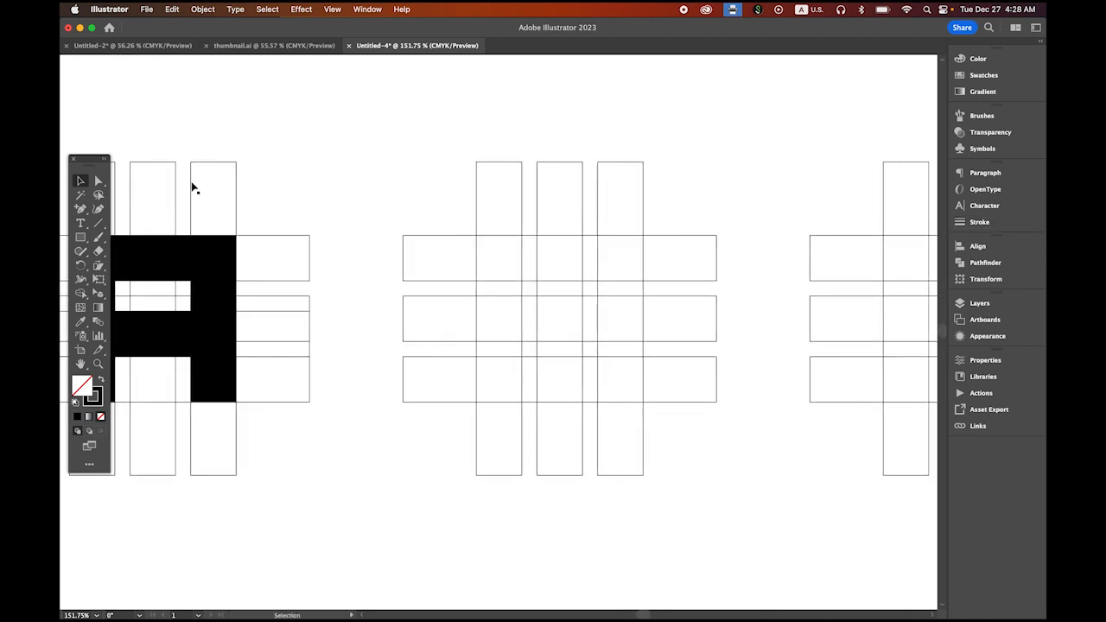
drag(403, 156, 671, 467)
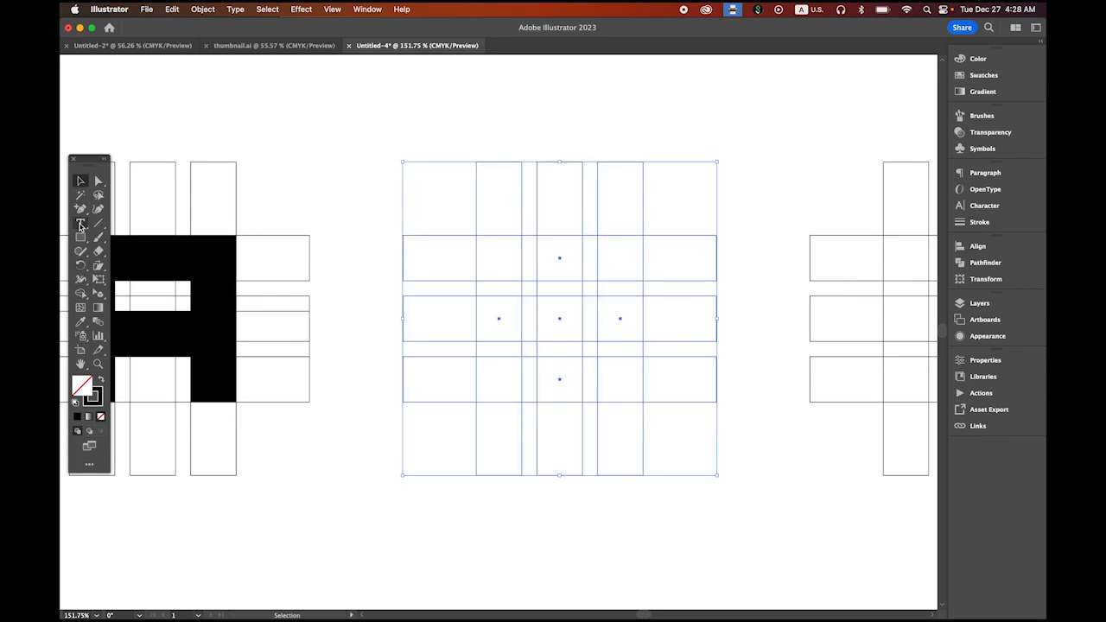
click(82, 295)
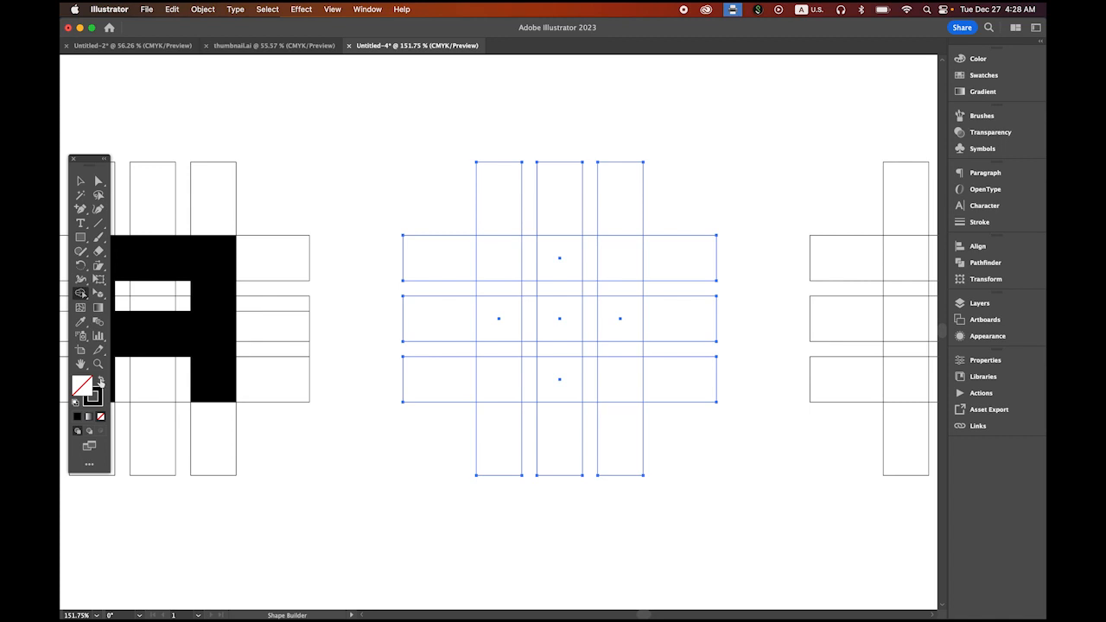
click(100, 381)
mouse_move(619, 259)
mouse_down()
mouse_move(510, 259)
mouse_move(487, 282)
mouse_move(492, 363)
mouse_move(637, 382)
mouse_move(629, 318)
mouse_move(573, 319)
mouse_up()
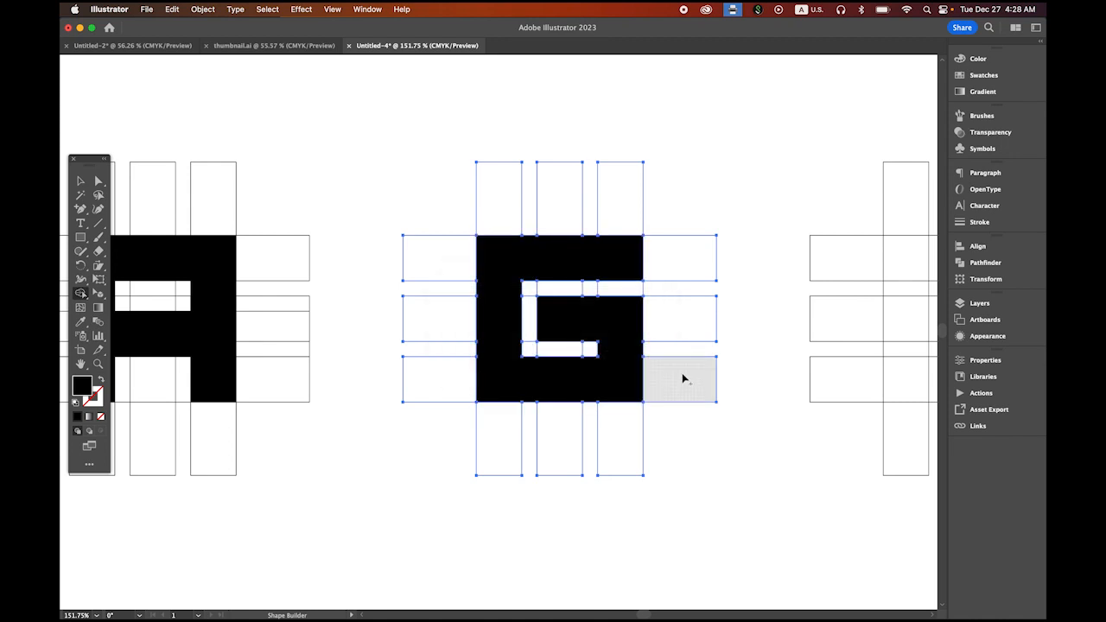
click(369, 168)
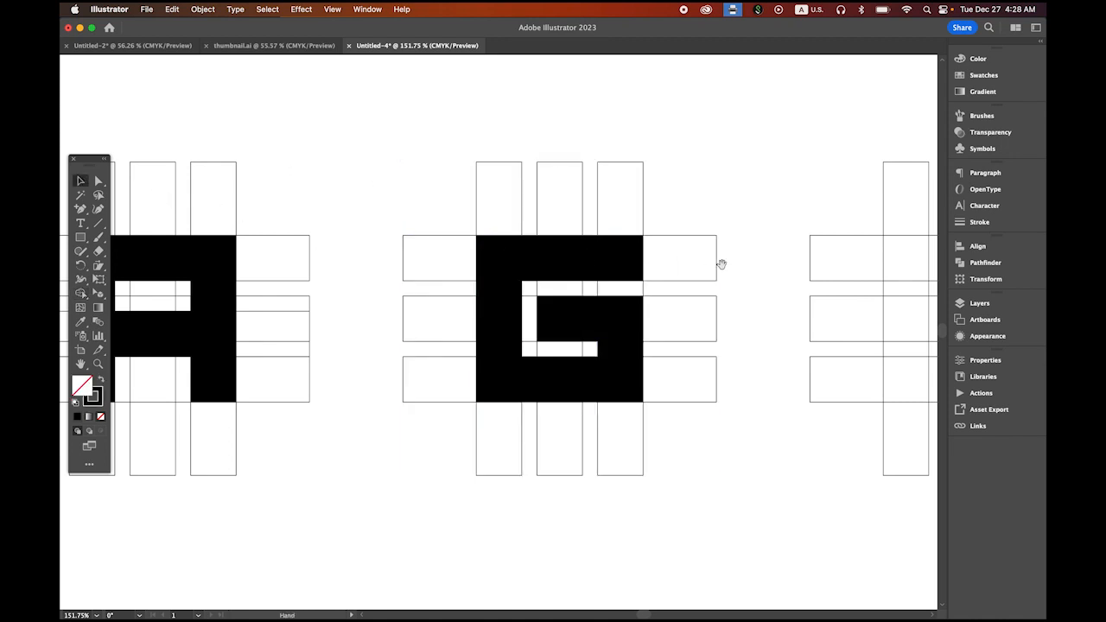
Step: Merge regions of the third grid into a block letter E with the Shape Builder tool and fill it black
scroll(718, 262, right, 5)
drag(597, 337, 760, 485)
click(81, 294)
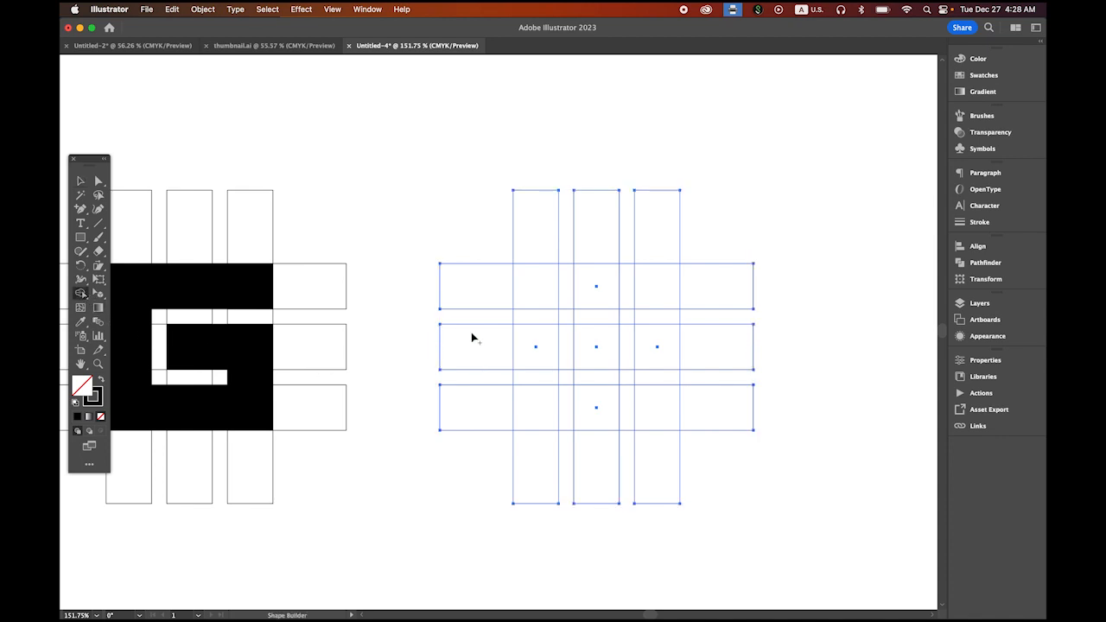
mouse_move(659, 286)
mouse_down()
mouse_move(536, 291)
mouse_move(541, 372)
mouse_move(562, 414)
mouse_move(659, 424)
mouse_up()
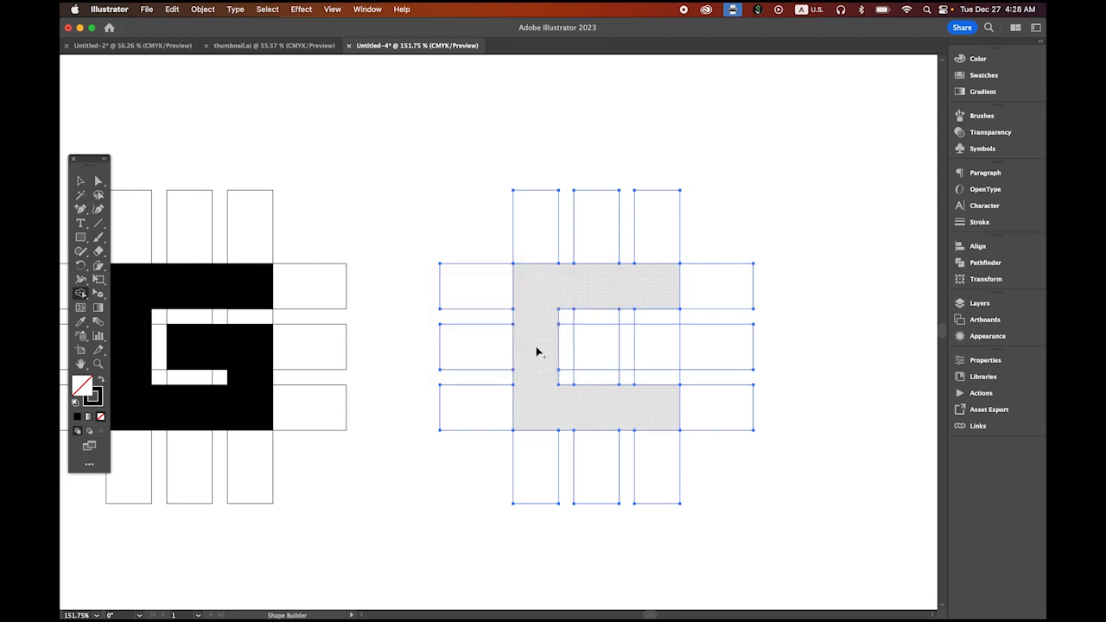
drag(537, 350, 654, 361)
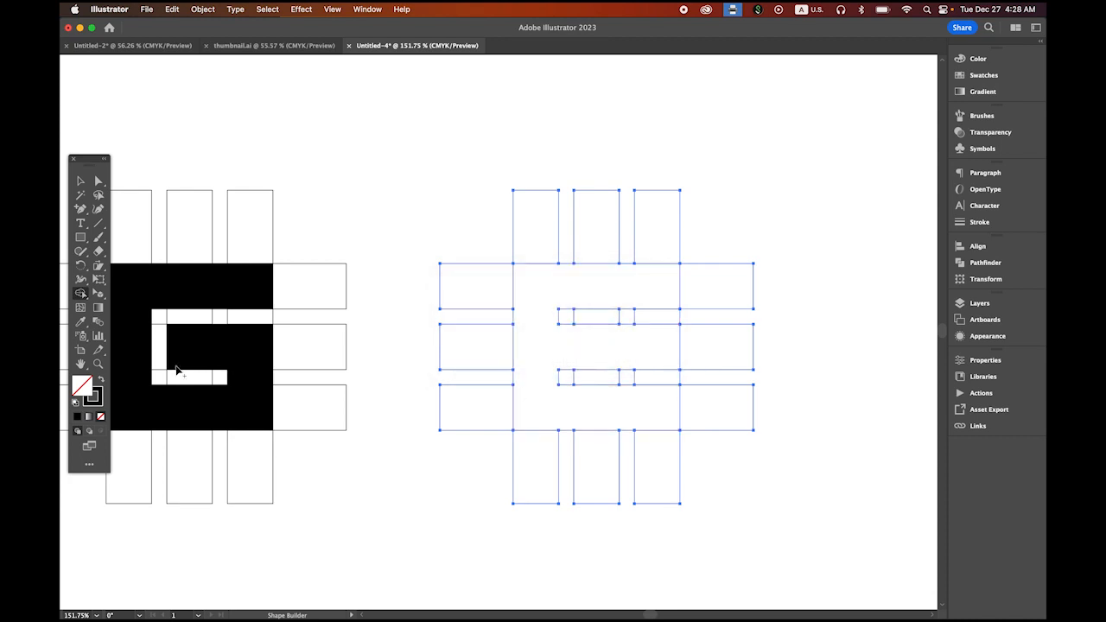
click(100, 380)
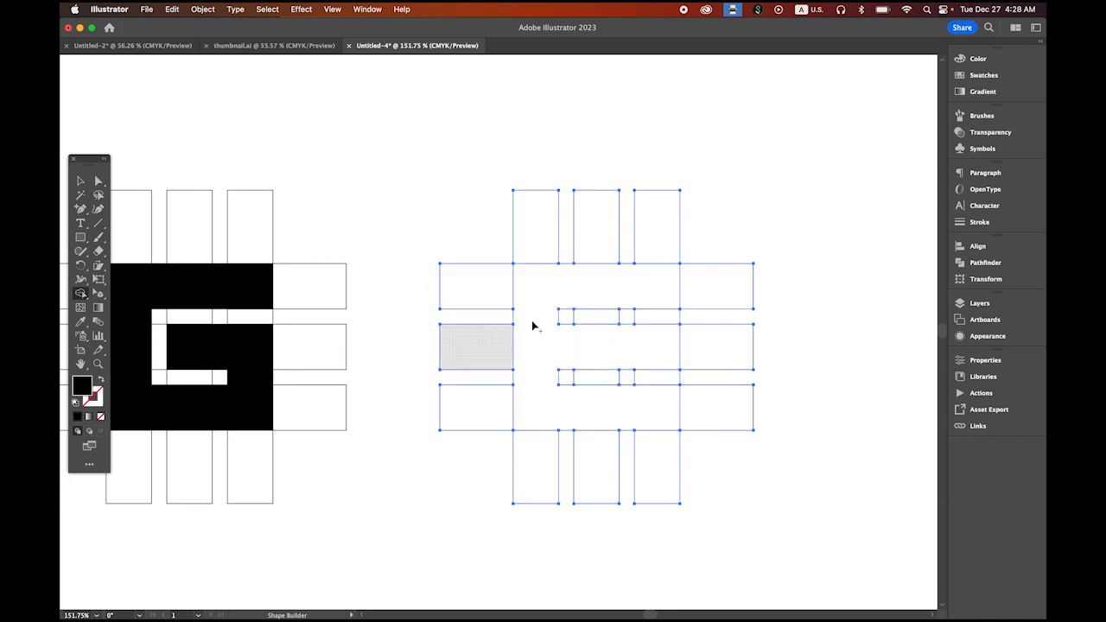
click(540, 302)
click(80, 180)
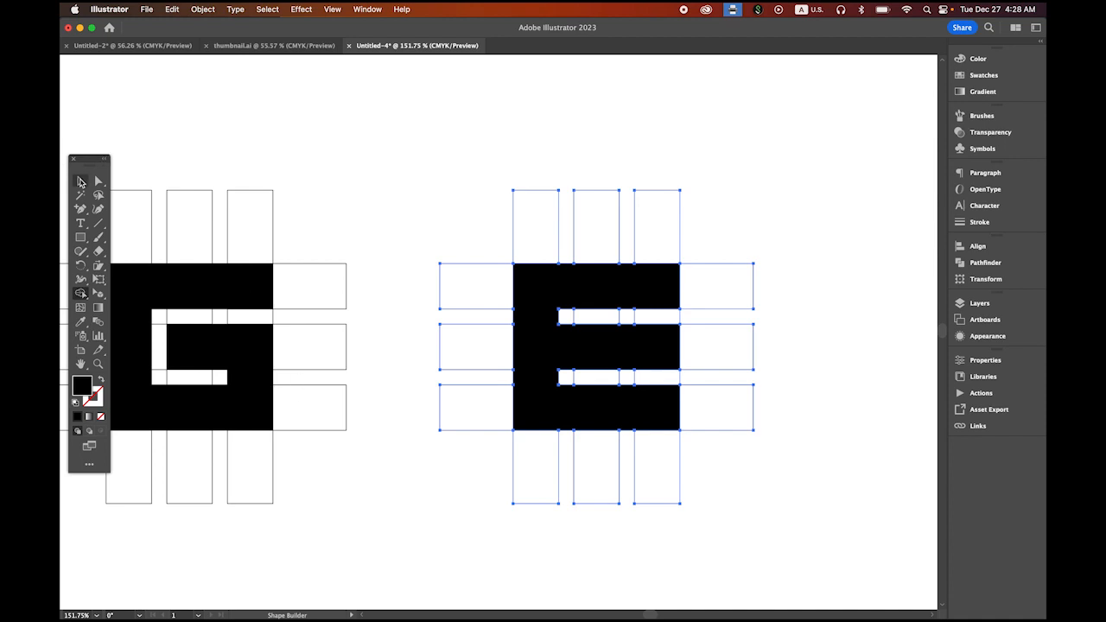
click(352, 160)
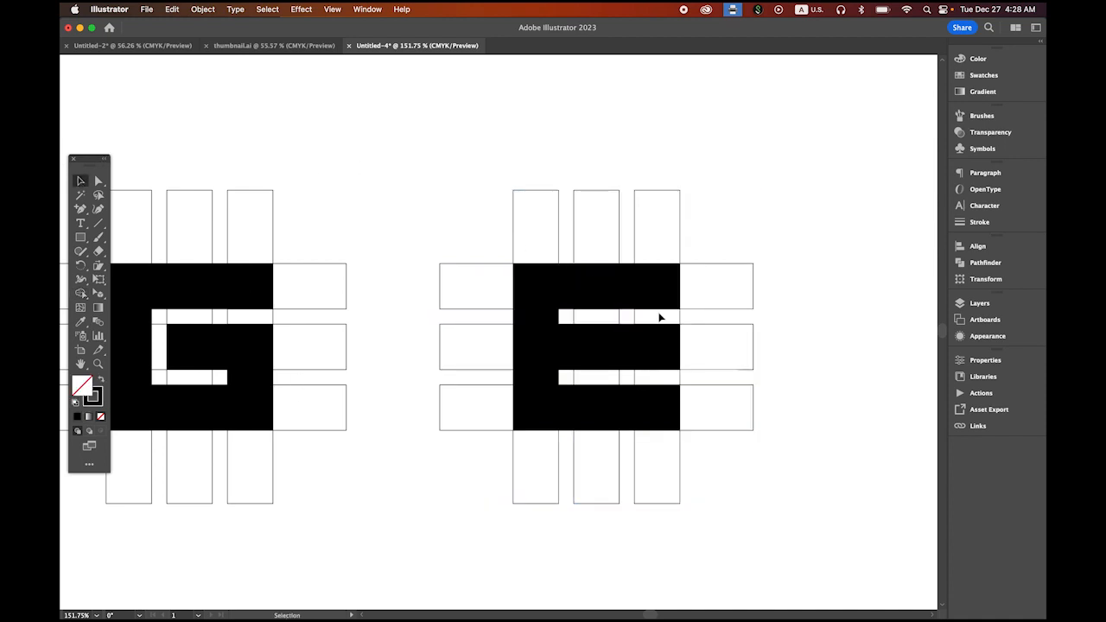
Step: Remove the stroke from the letters A, G and E together, keeping their black fill
scroll(708, 407, down, 5)
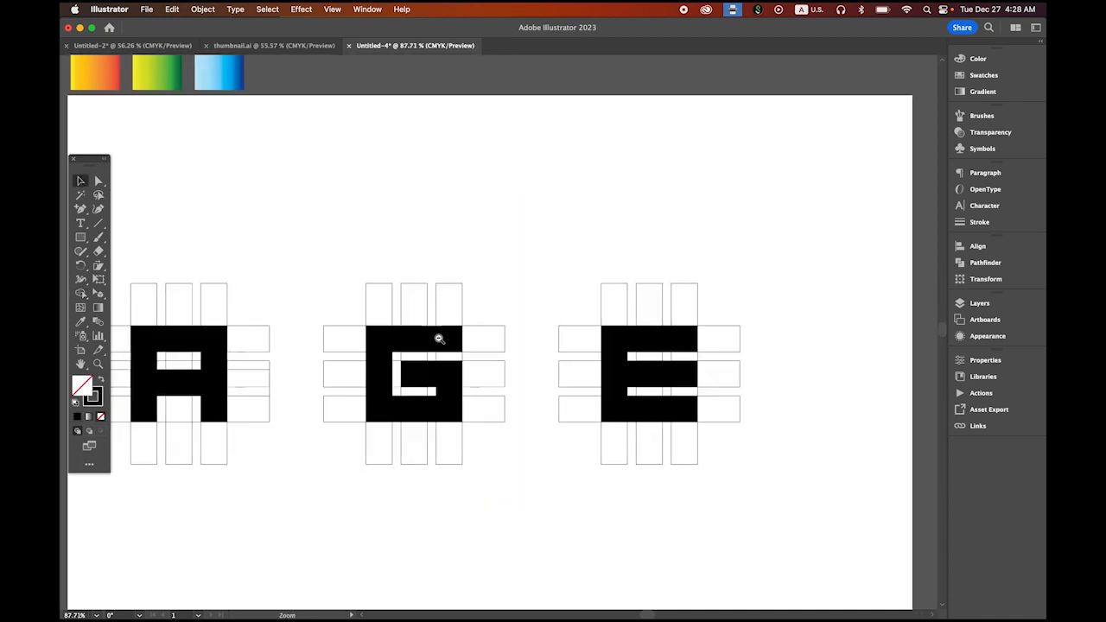
click(233, 346)
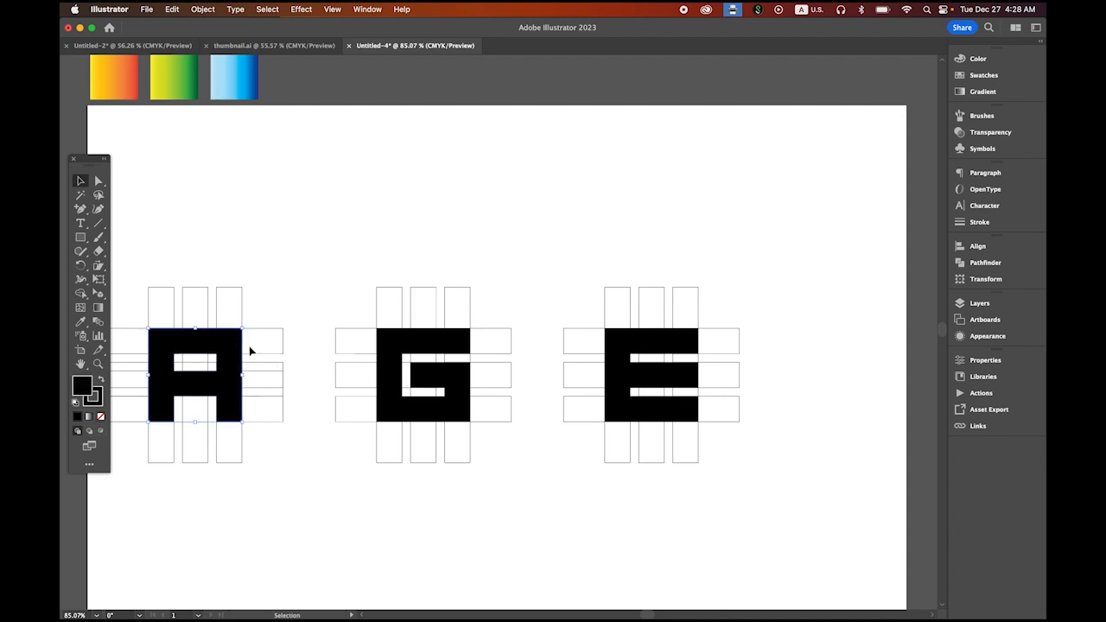
shift+click(424, 345)
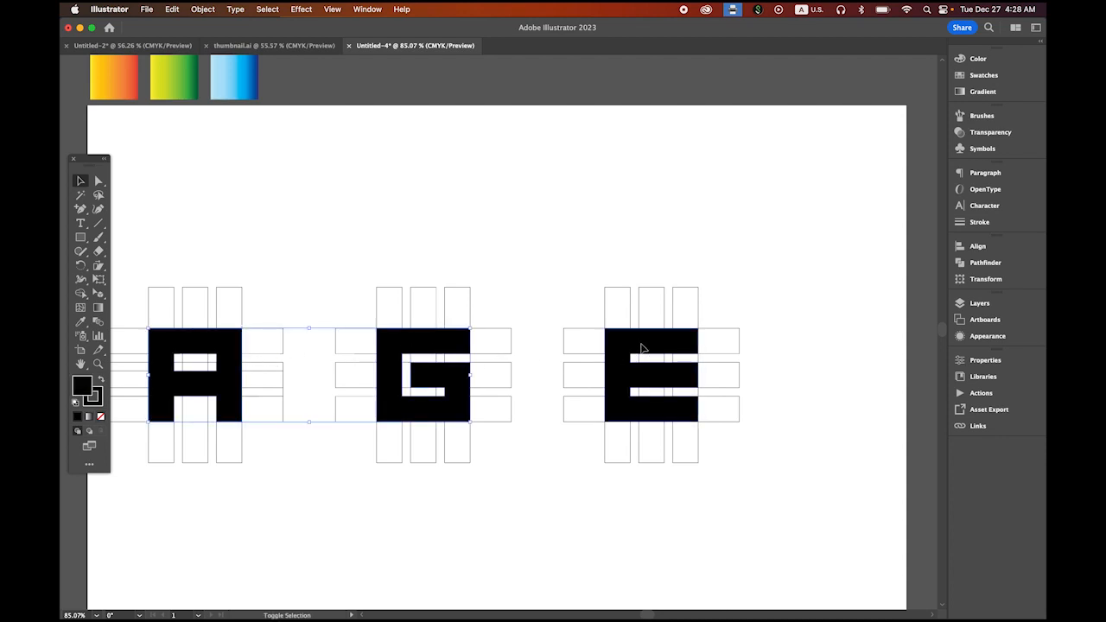
shift+click(639, 350)
click(97, 402)
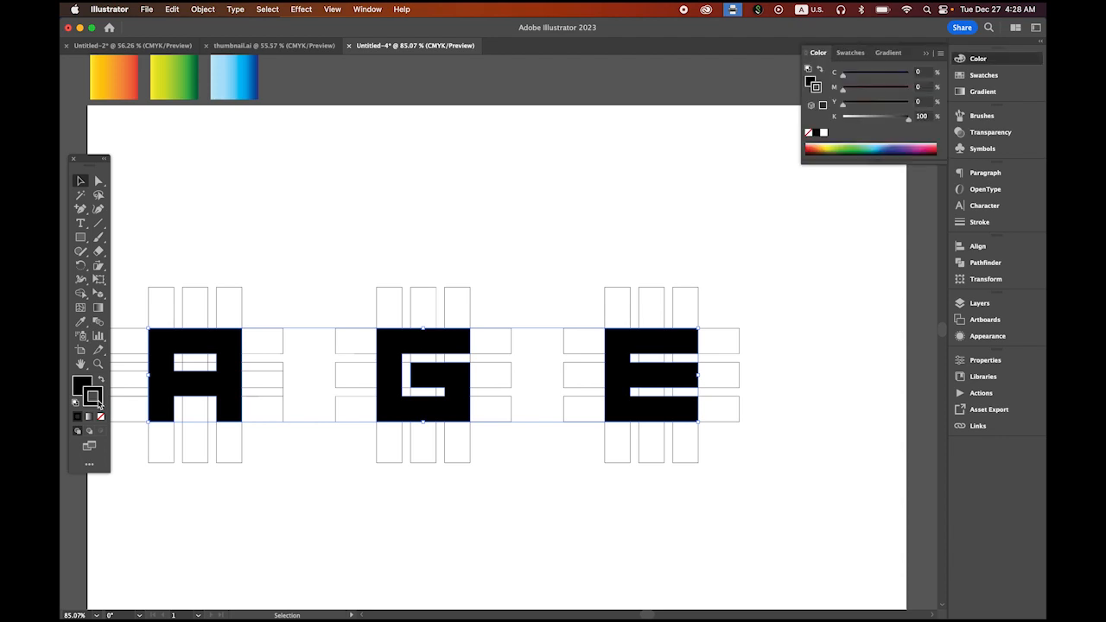
click(100, 417)
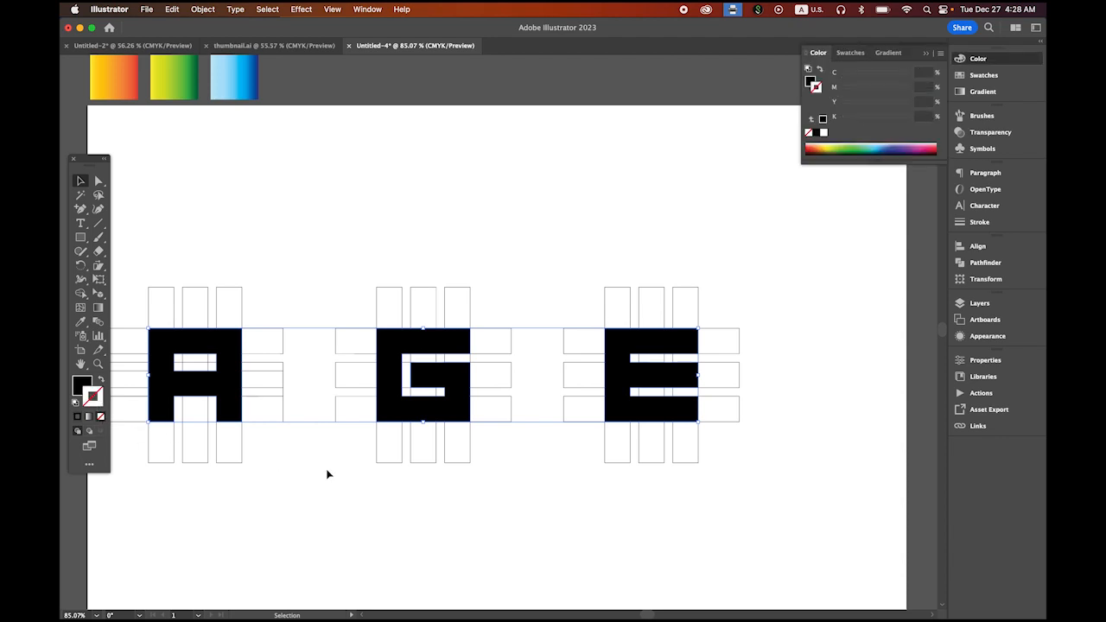
Step: Move the three block letters together straight down to just below the artboard's lower edge
drag(506, 496, 469, 437)
drag(531, 394, 558, 238)
drag(490, 278, 499, 605)
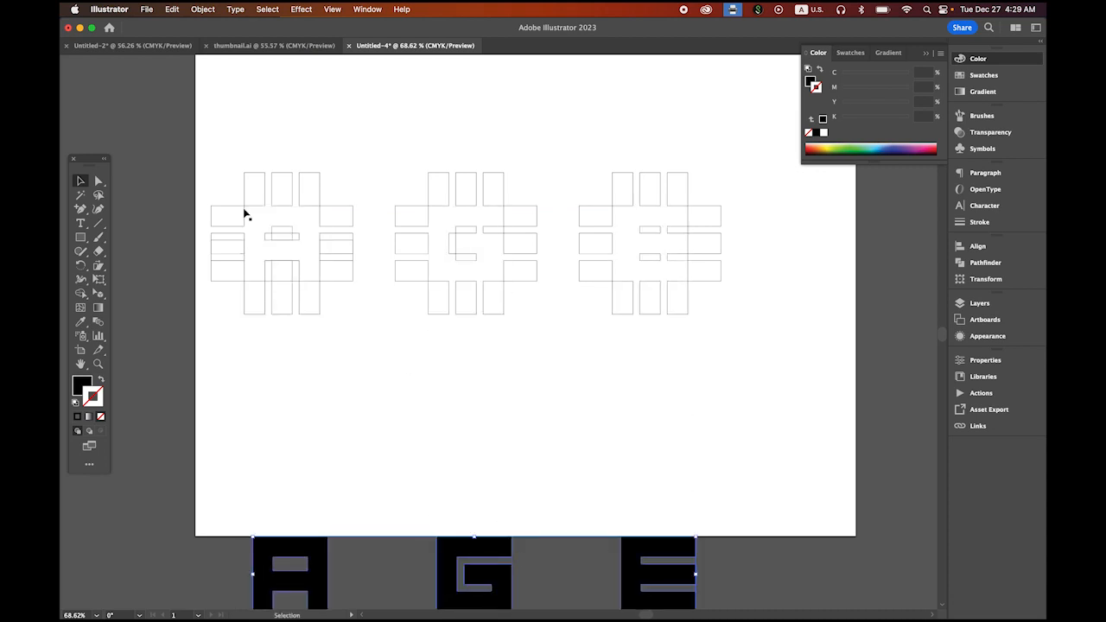
Step: Delete all leftover grid pieces of the three letters from the artboard
drag(209, 140, 724, 369)
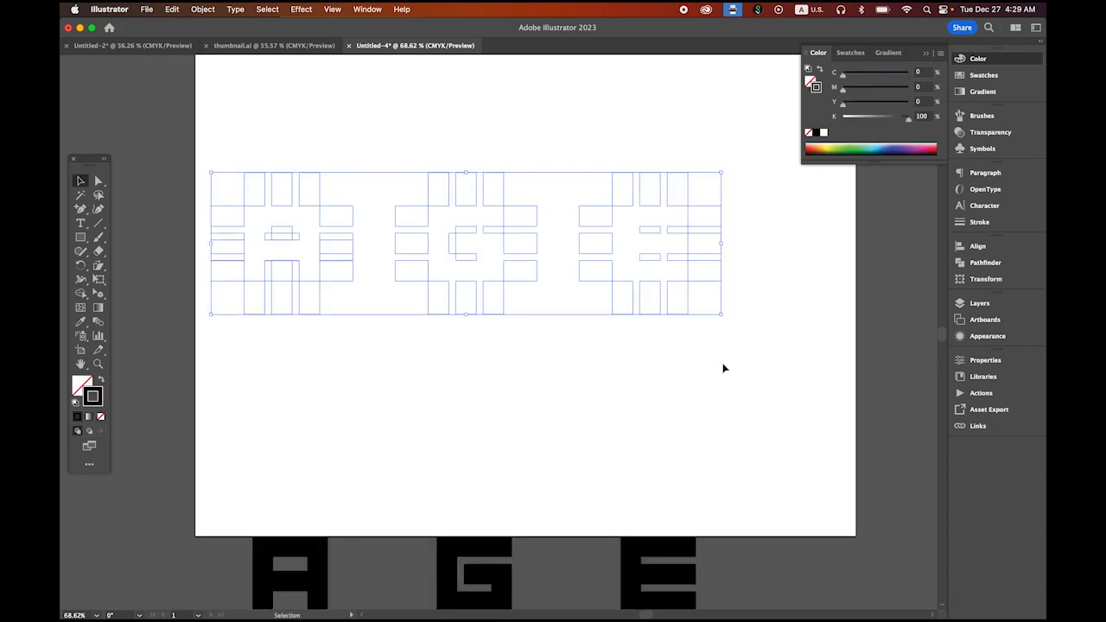
key(Delete)
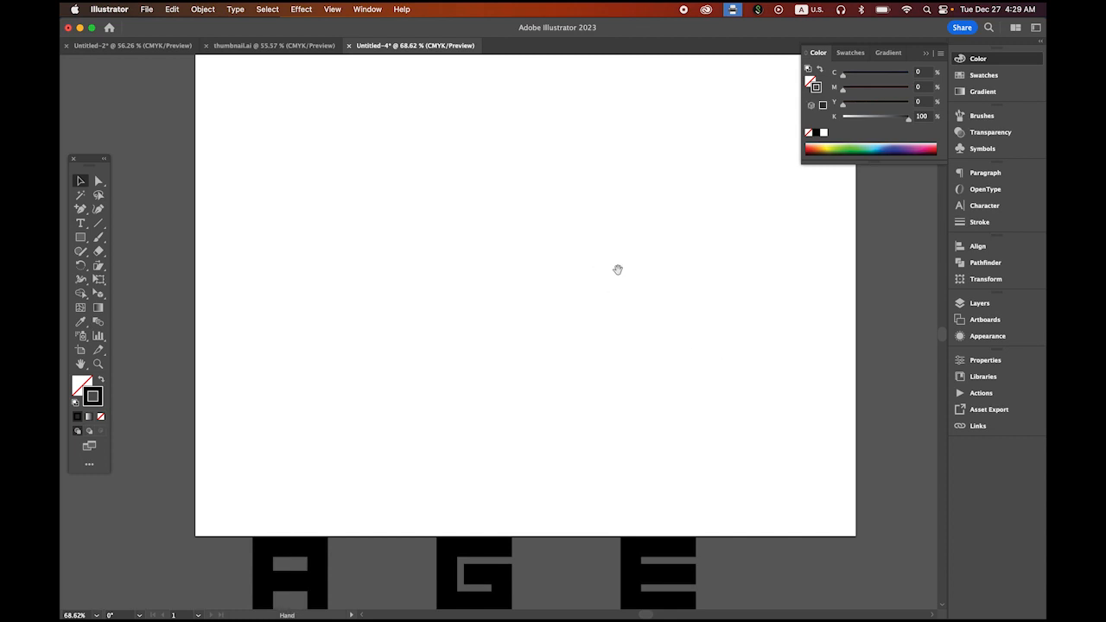
drag(618, 269, 602, 302)
Step: Clear the open colour controls and floating tools out of the way and display the perspective grid with the Perspective Grid tool
click(928, 54)
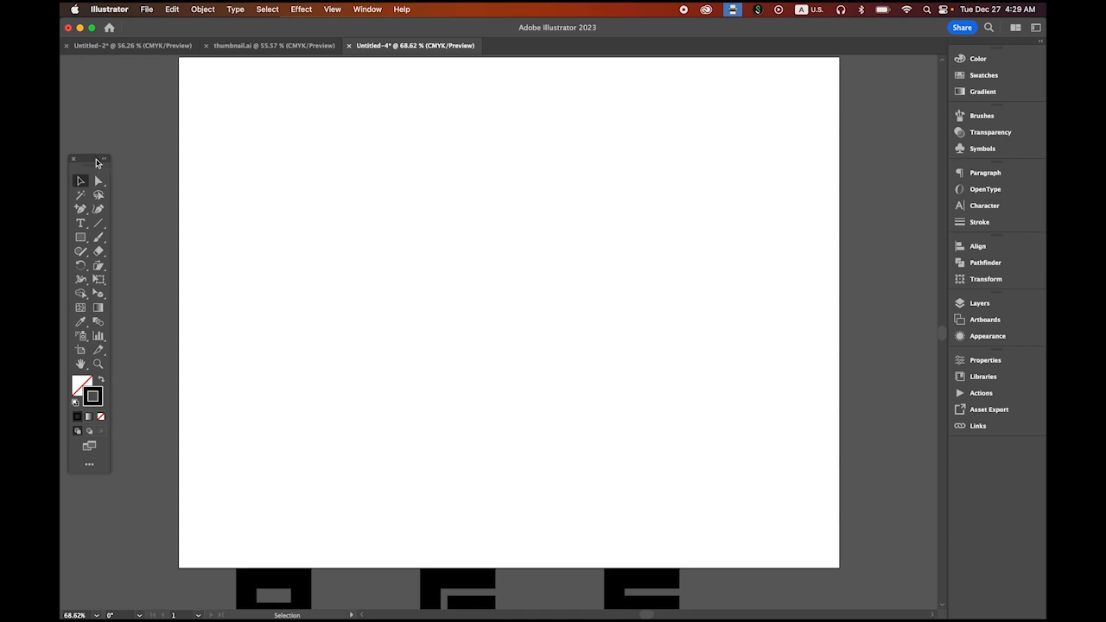
drag(98, 163, 102, 81)
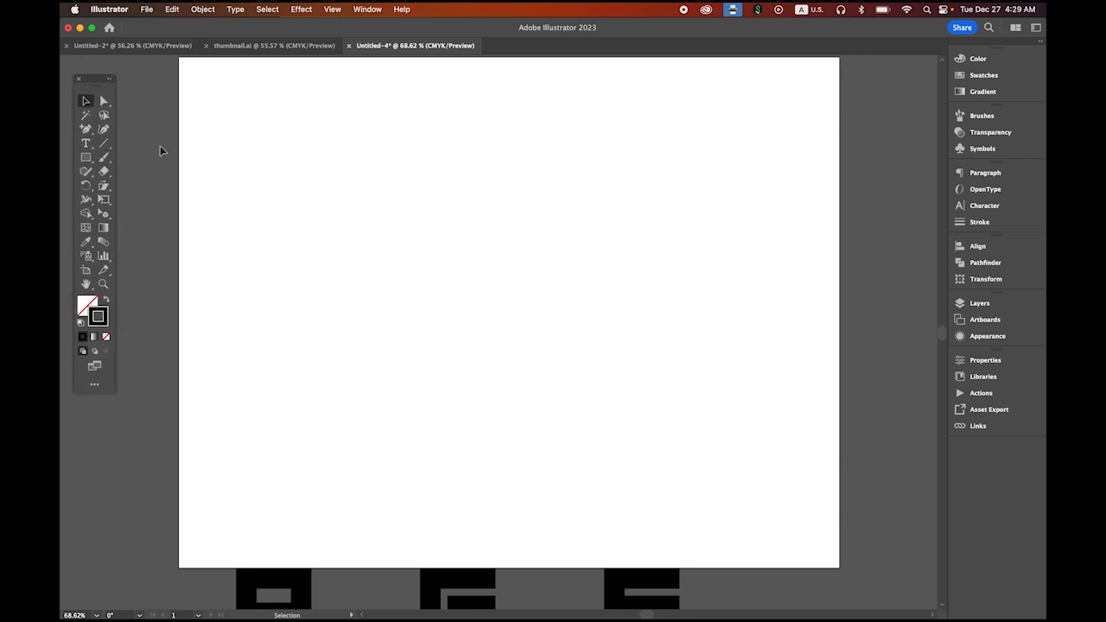
click(103, 216)
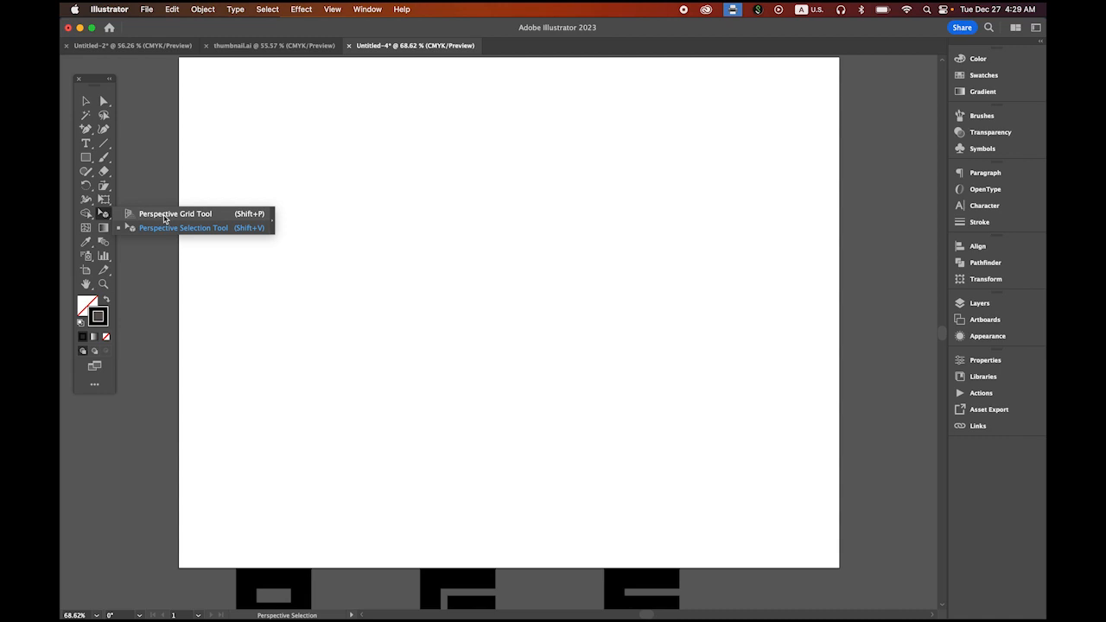
click(164, 216)
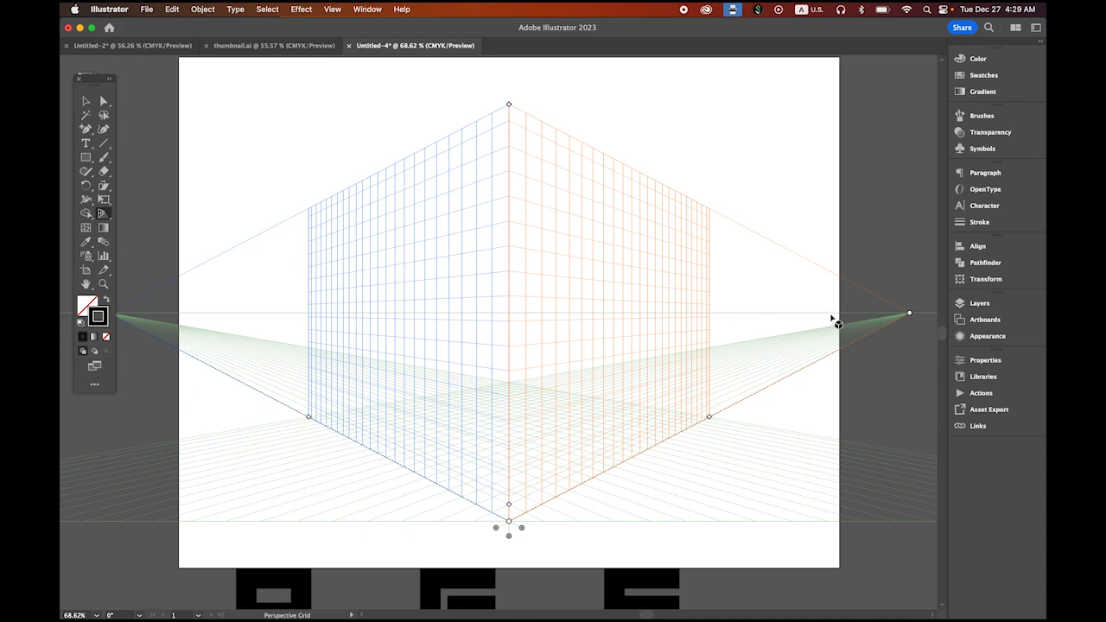
Step: Switch the perspective grid to the three-point preset [3P-Normal View]
click(327, 9)
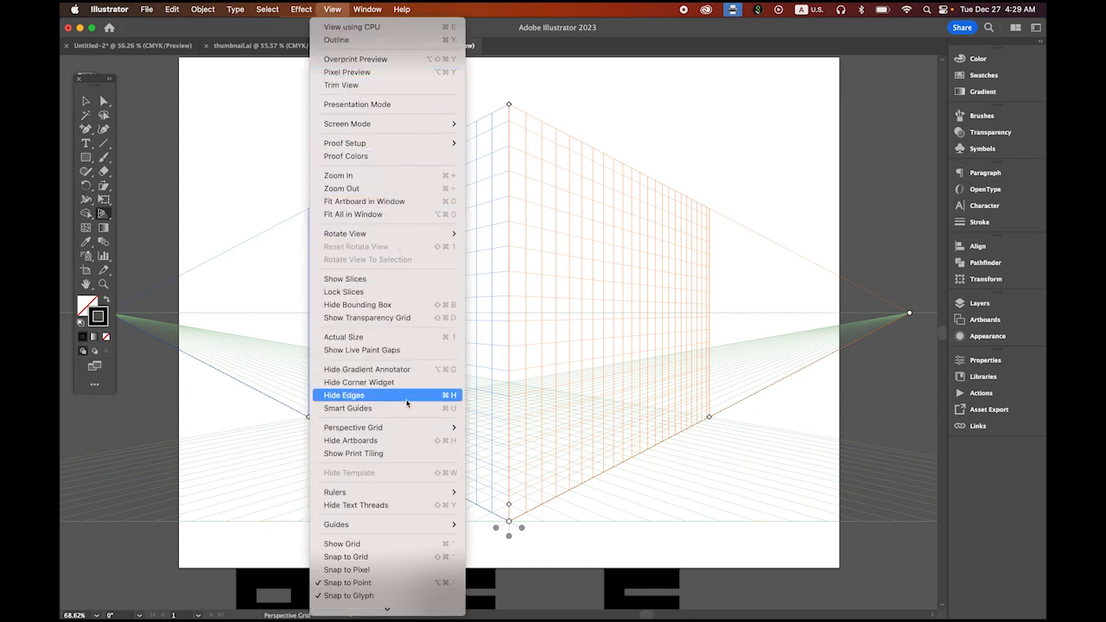
mouse_move(404, 429)
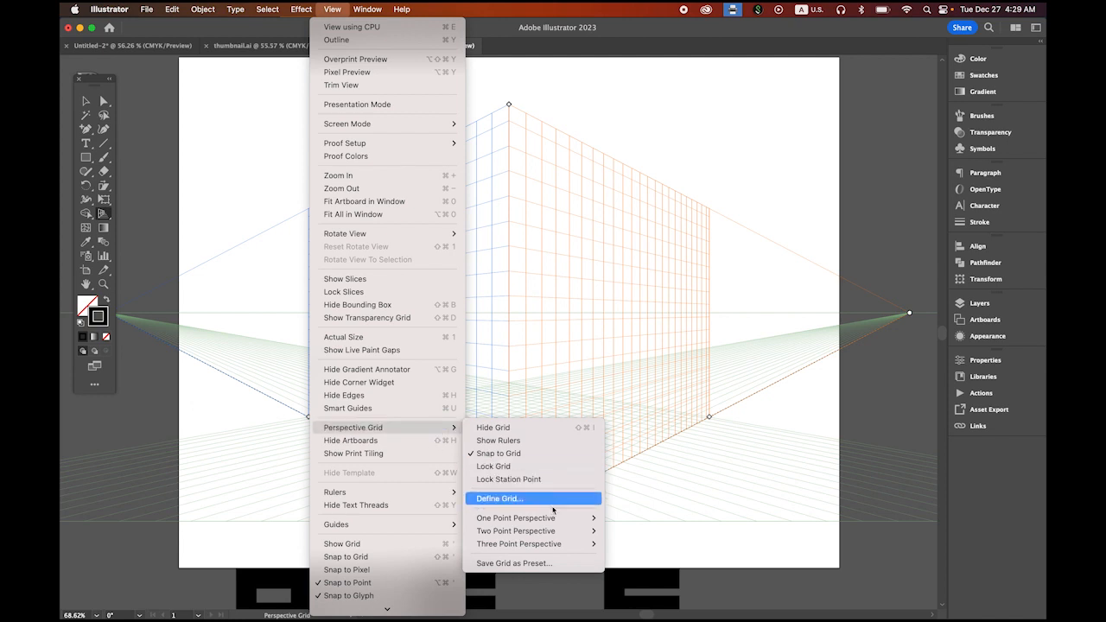
mouse_move(550, 548)
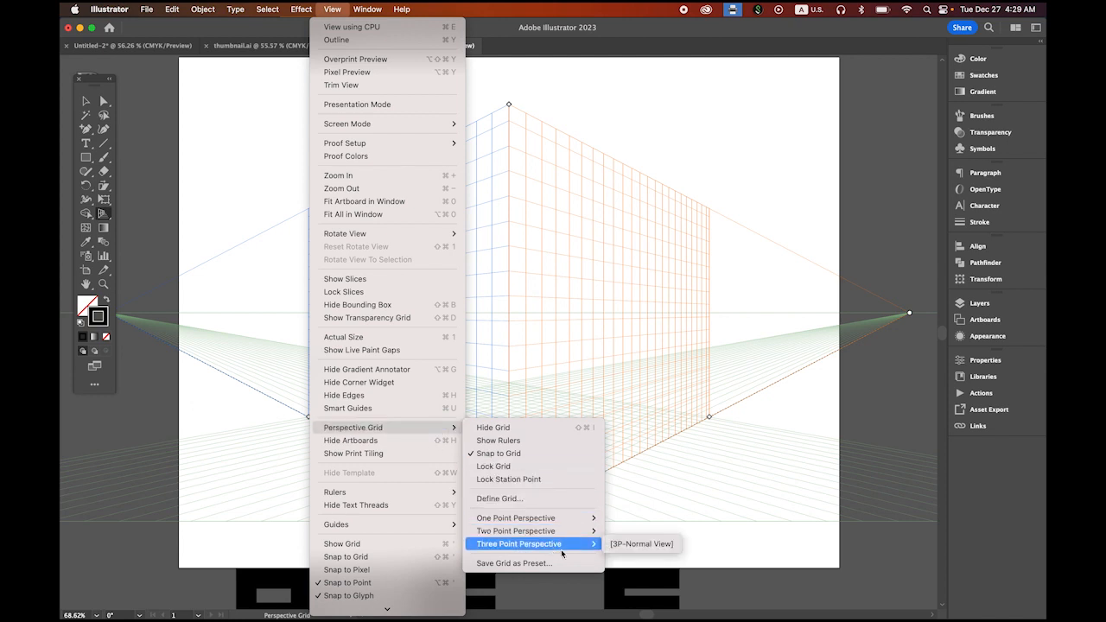
click(645, 544)
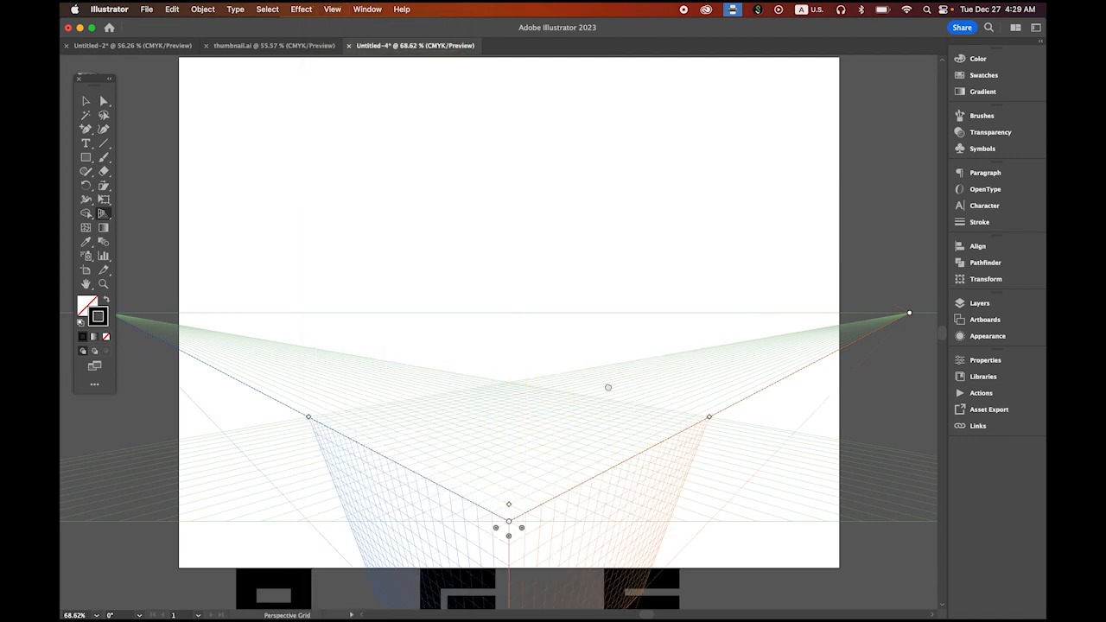
Step: Move the three-point grid up to sit horizontally centred within the artboard, and slightly adjust its cell size
drag(541, 401, 559, 378)
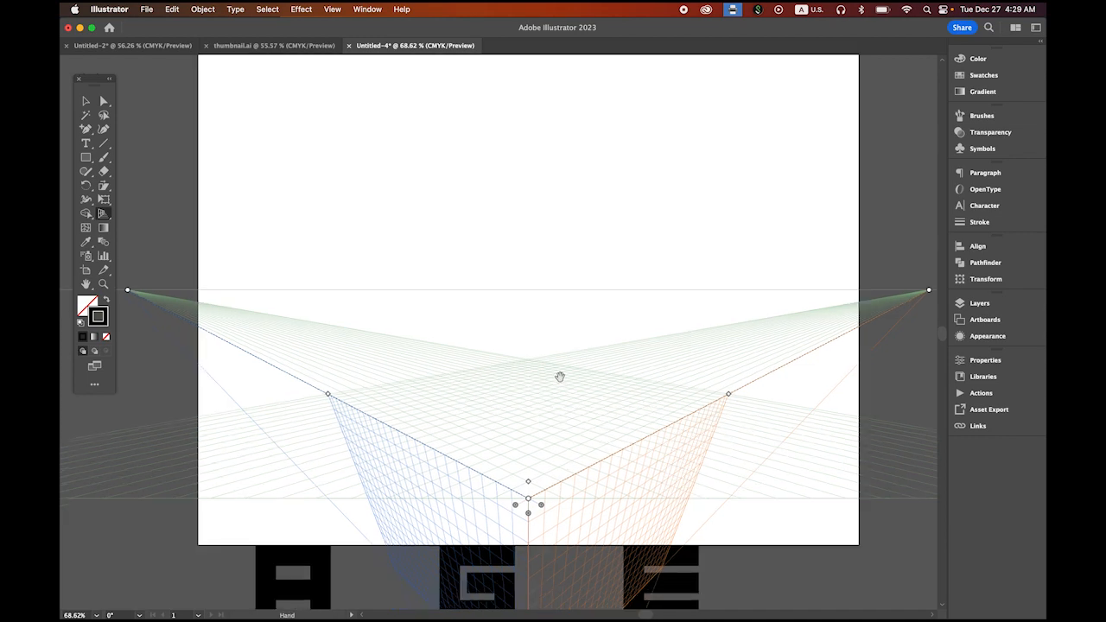
alt+super+click(619, 398)
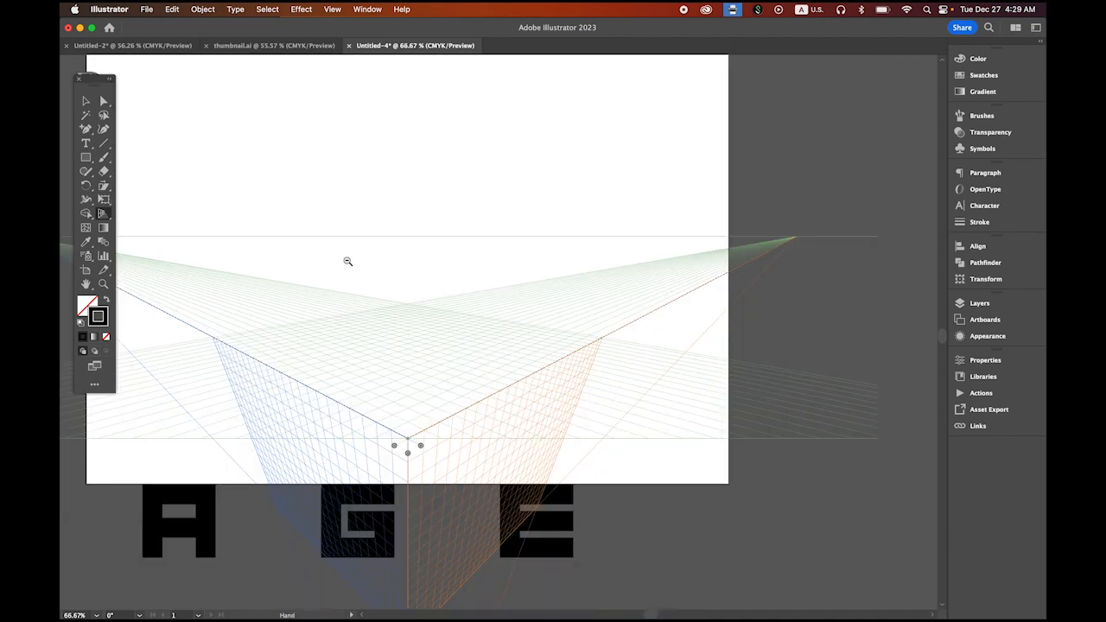
super+click(427, 291)
drag(347, 261, 449, 330)
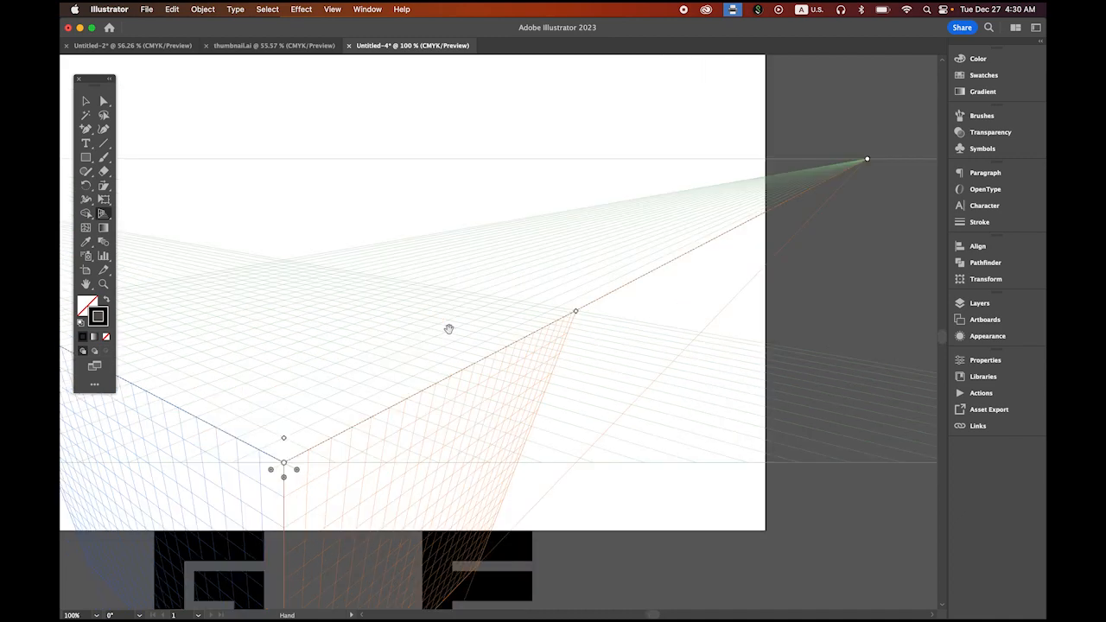
alt+super+click(455, 331)
alt+super+click(370, 291)
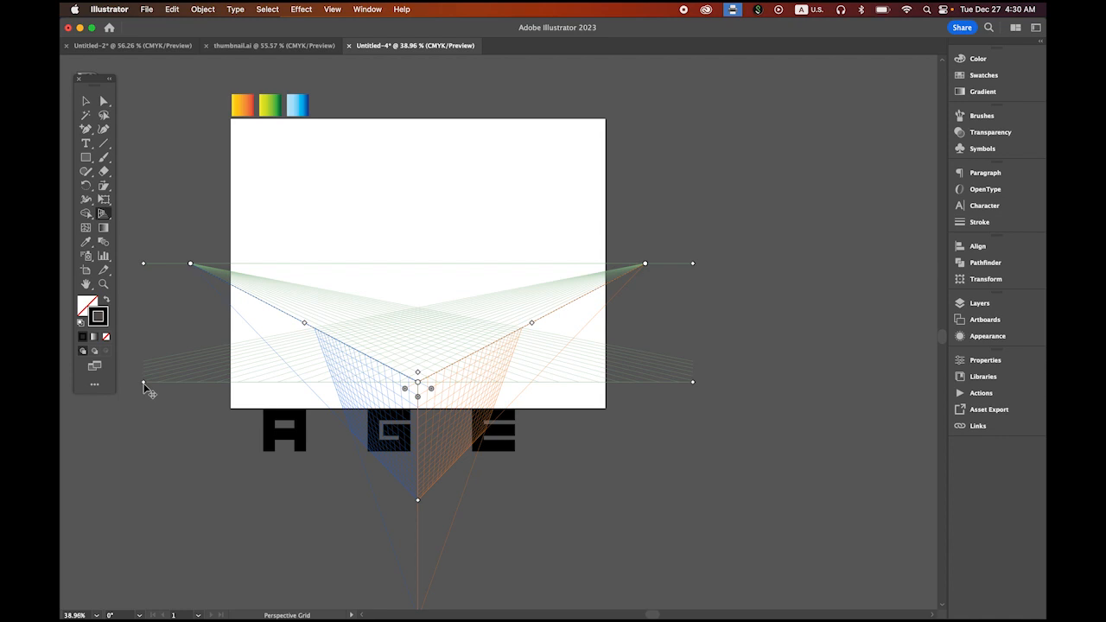
drag(143, 383, 157, 327)
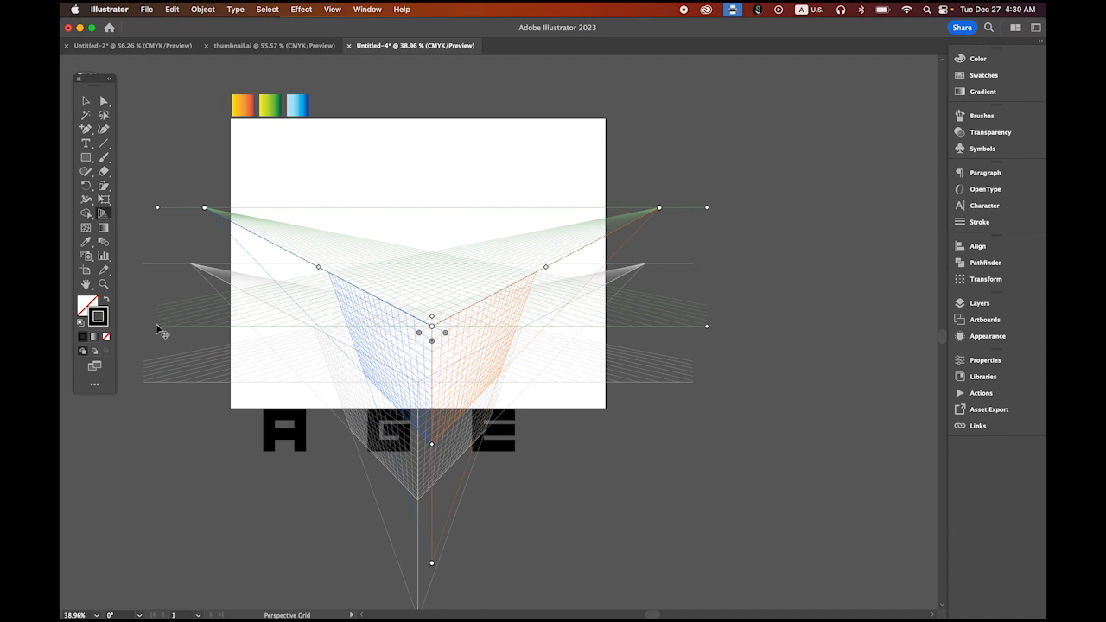
drag(157, 329, 154, 319)
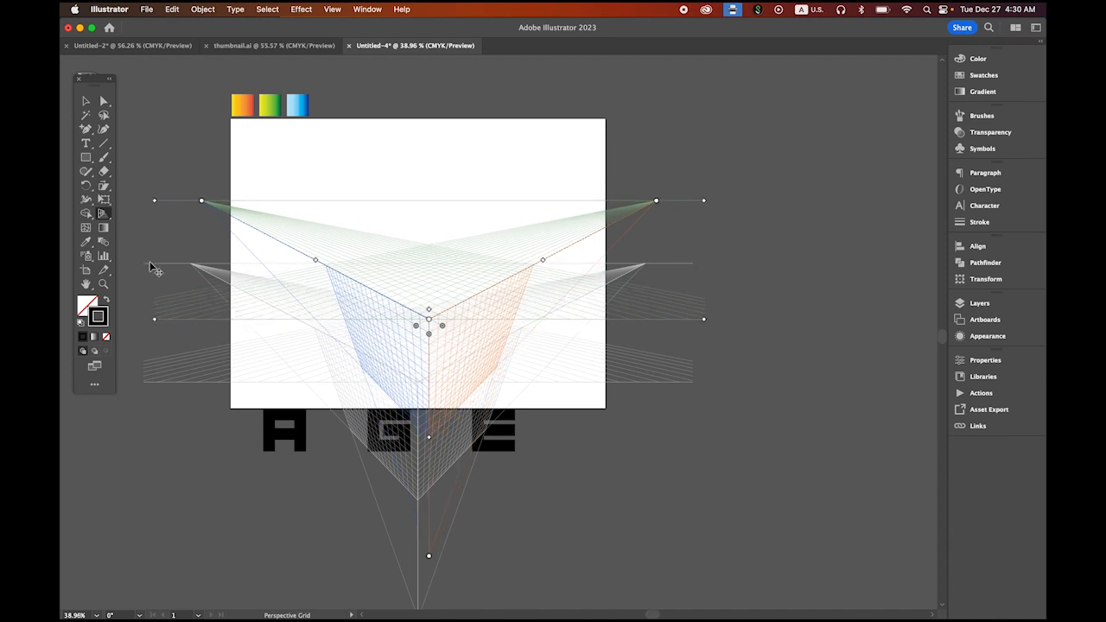
mouse_move(149, 263)
mouse_down()
mouse_move(146, 231)
mouse_move(147, 252)
mouse_up()
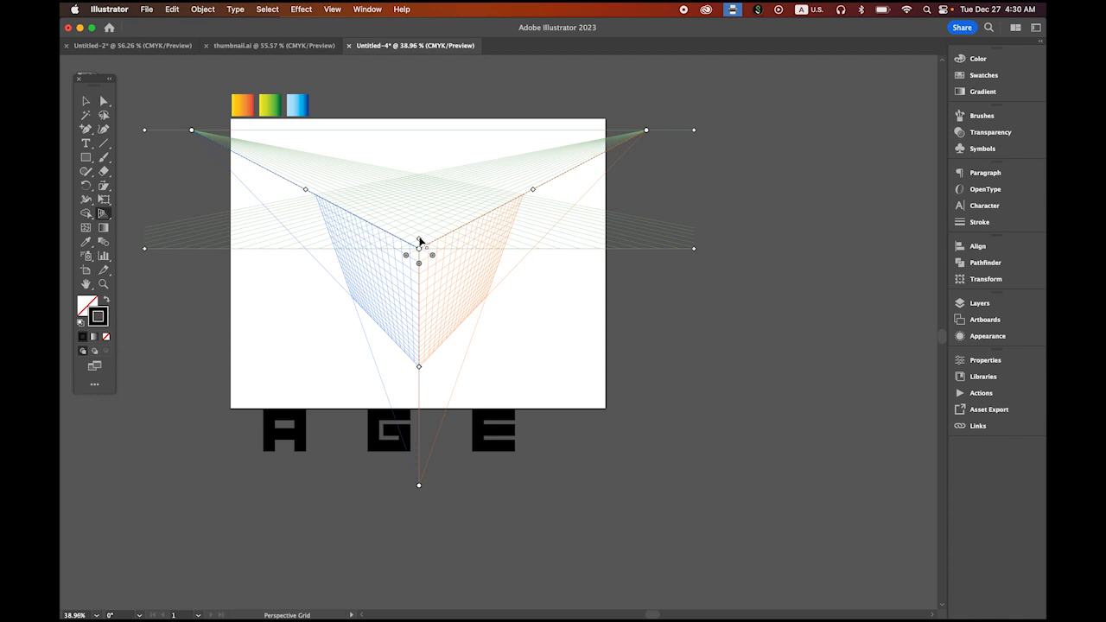
mouse_move(419, 236)
mouse_down()
mouse_move(419, 221)
mouse_move(422, 249)
mouse_up()
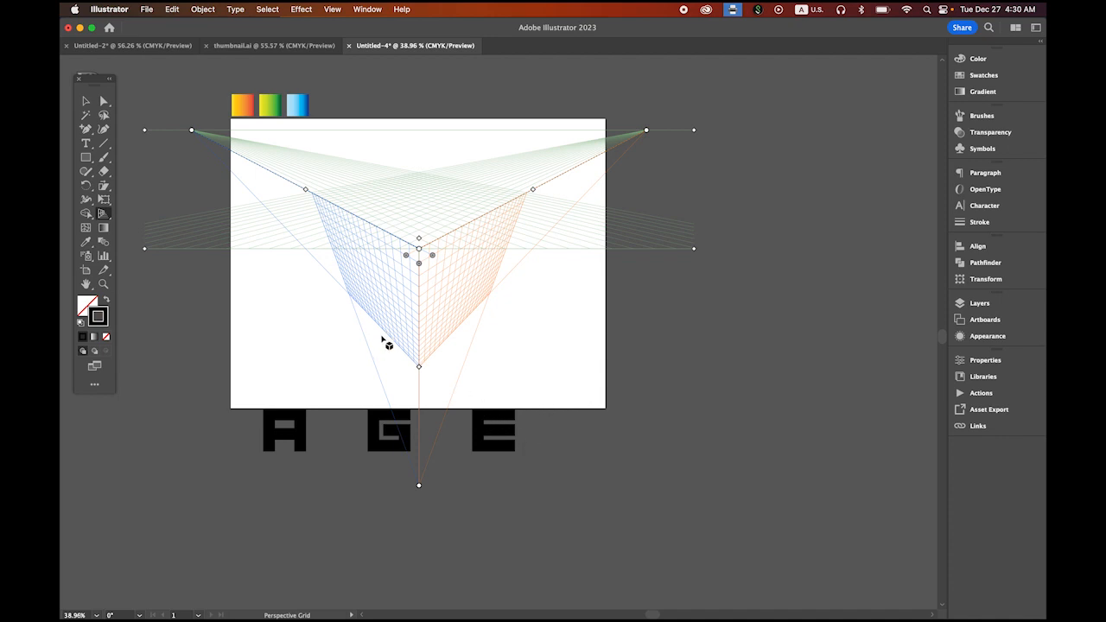
Step: Place the letter G on the left plane of the perspective grid with the Perspective Selection tool and stretch it to fill the plane
drag(95, 81, 95, 119)
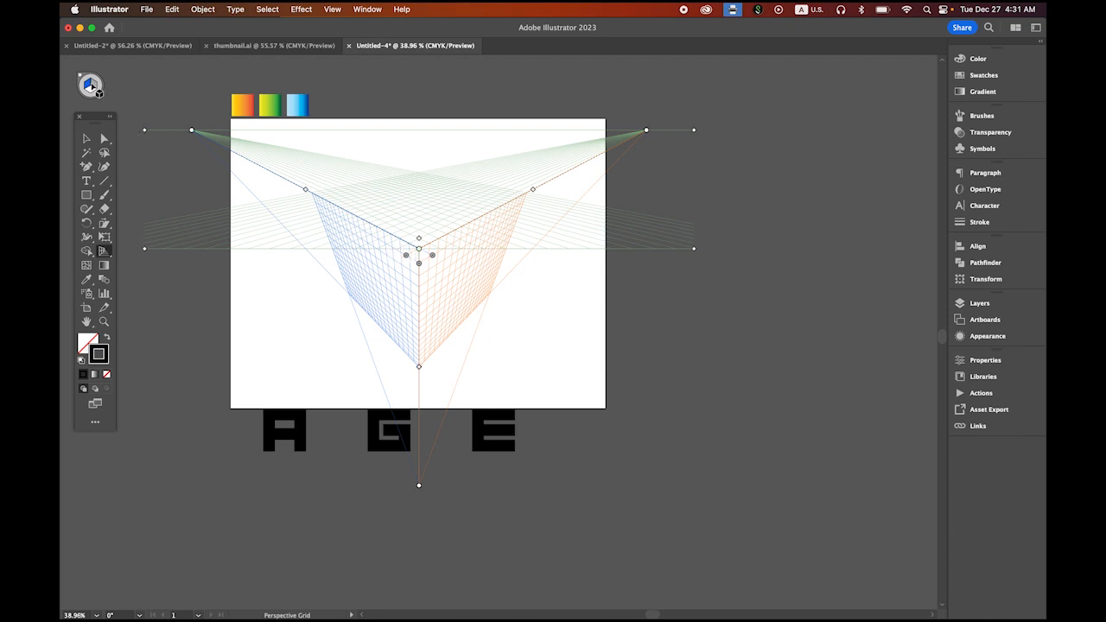
key(shift+v)
key(shift+p)
click(105, 254)
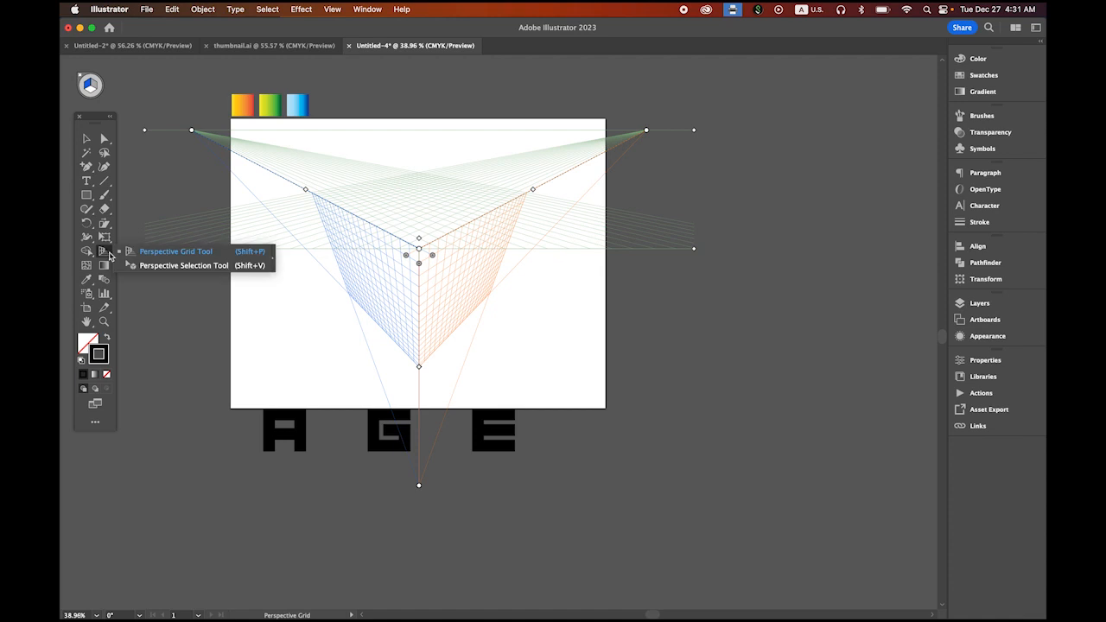
click(157, 267)
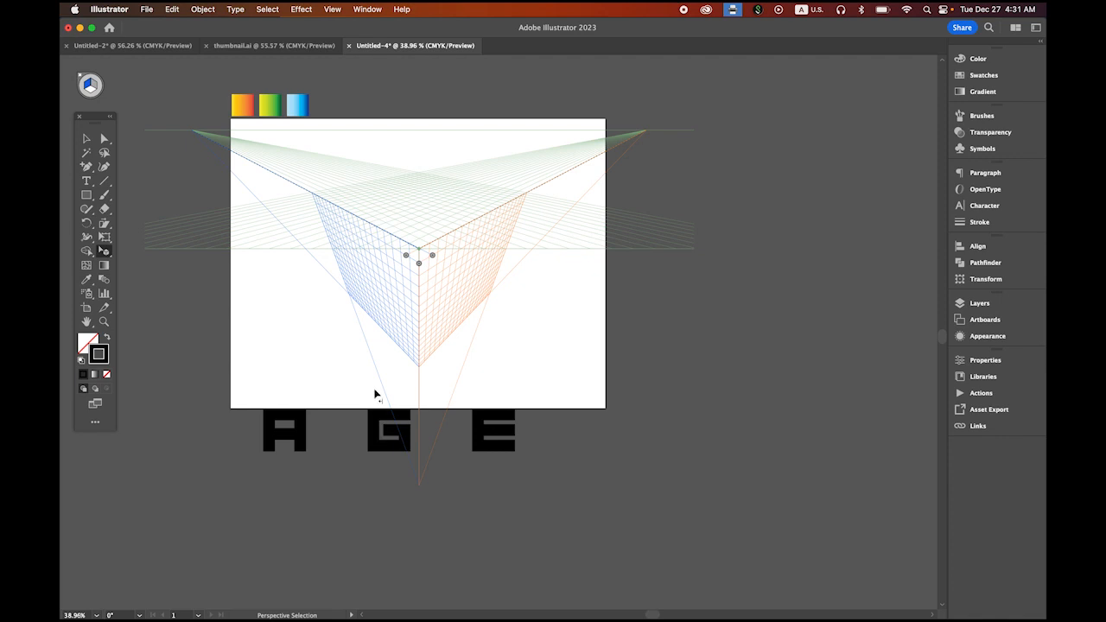
drag(373, 288, 421, 321)
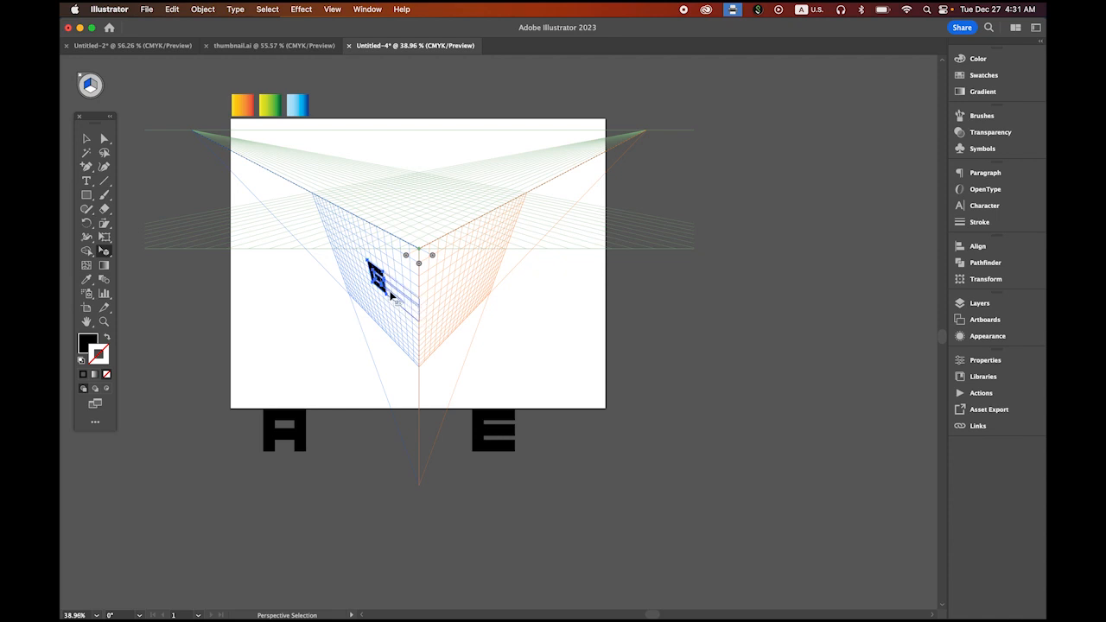
drag(393, 283, 395, 242)
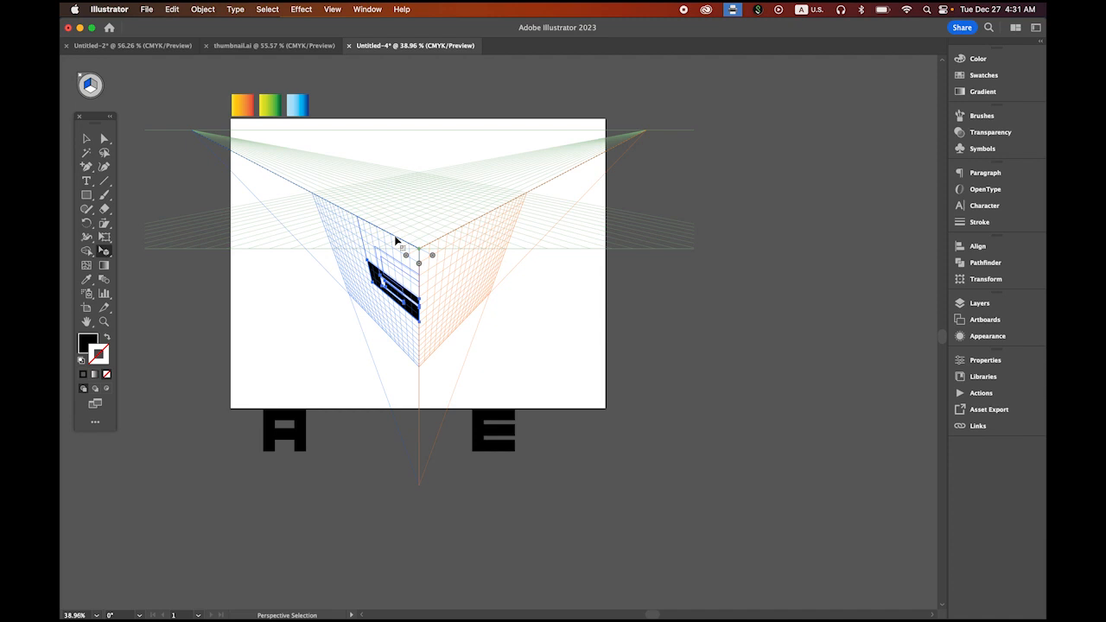
drag(395, 240, 322, 223)
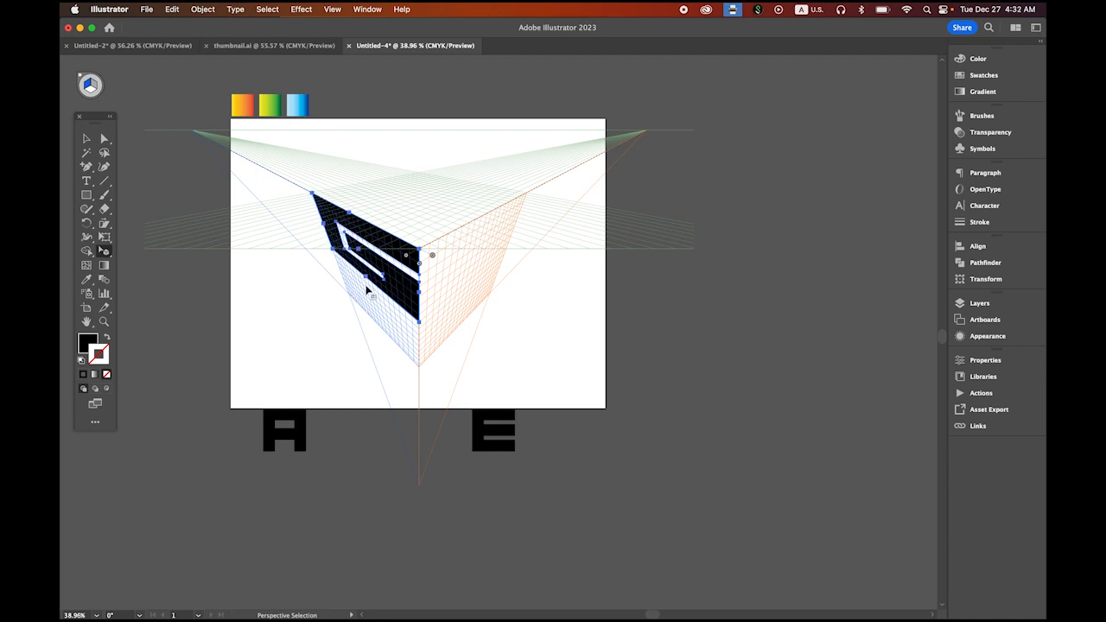
drag(367, 291, 372, 319)
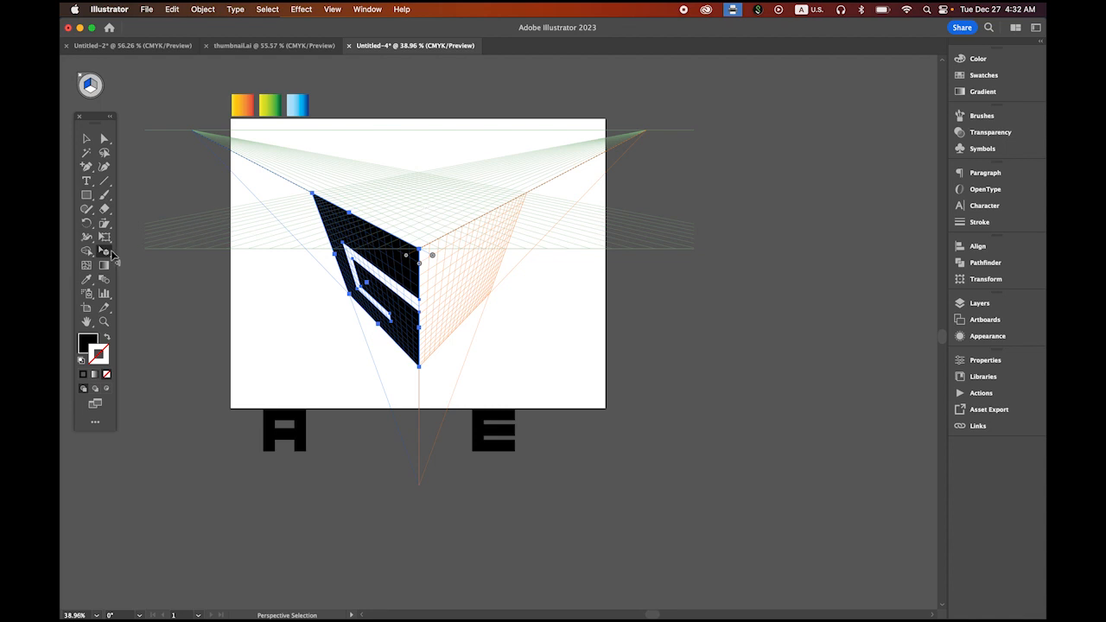
Step: Make the horizontal grid plane active, then place the letter A on it and fit it to cover the cube's top face
drag(104, 252, 167, 255)
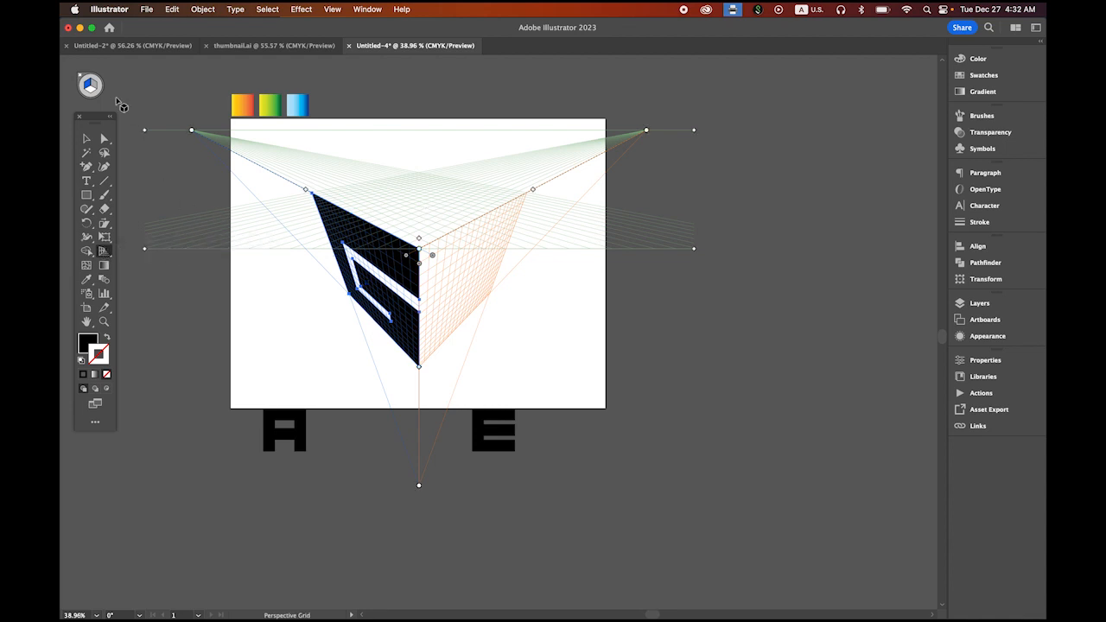
click(90, 90)
click(92, 93)
key(shift+p)
click(107, 254)
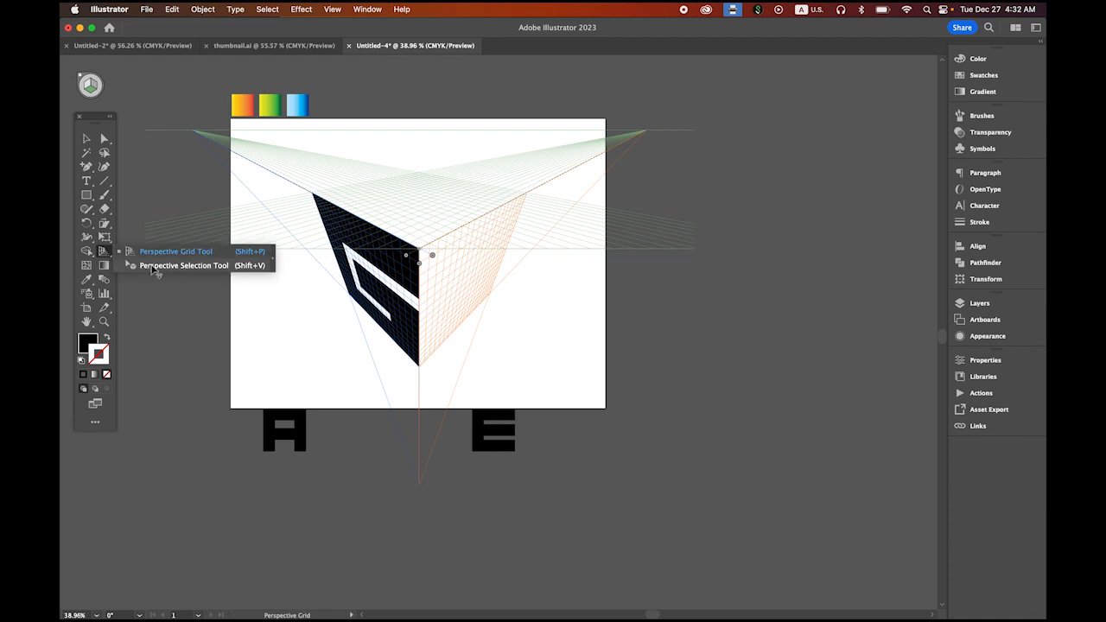
click(151, 266)
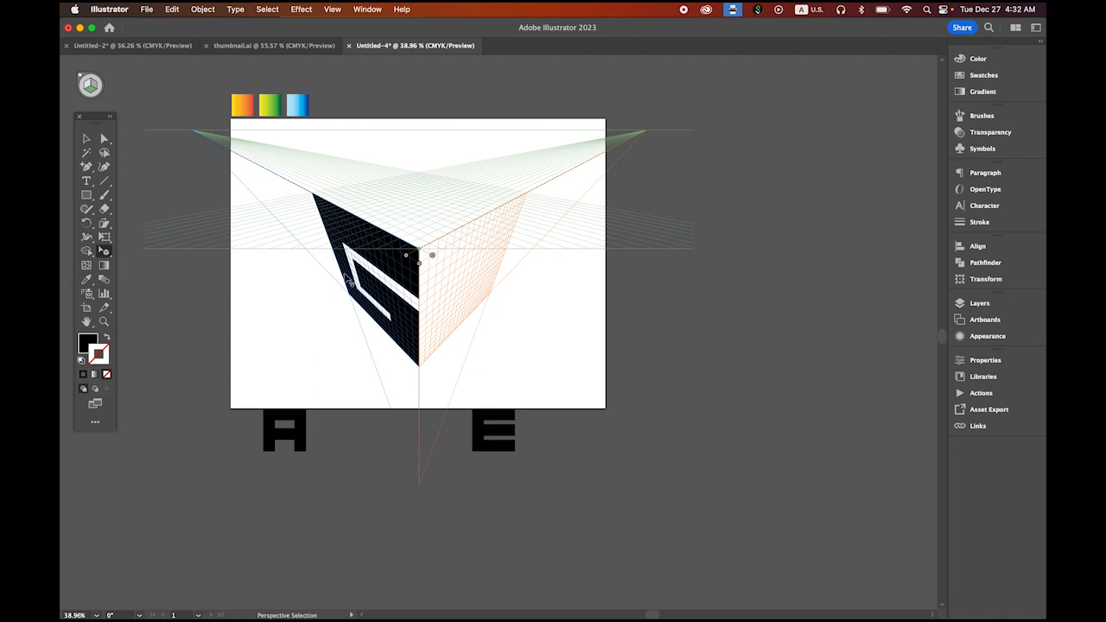
drag(304, 430, 393, 182)
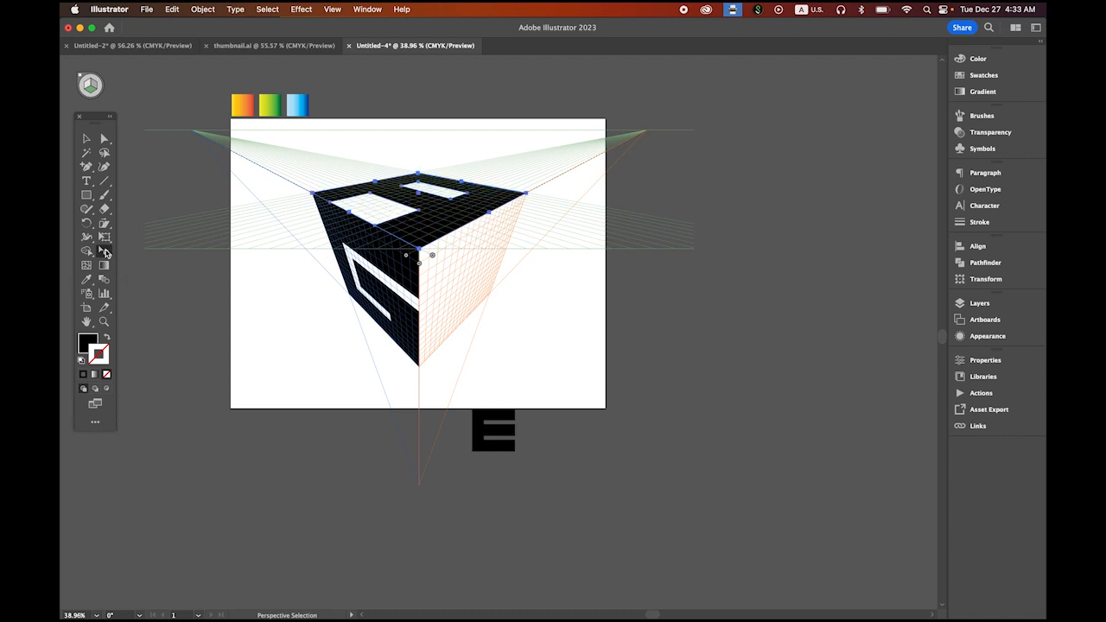
Step: Make the right grid plane active, then place the letter E on it and stretch it to fill the plane
click(106, 253)
click(142, 252)
key(shift+v)
key(shift+p)
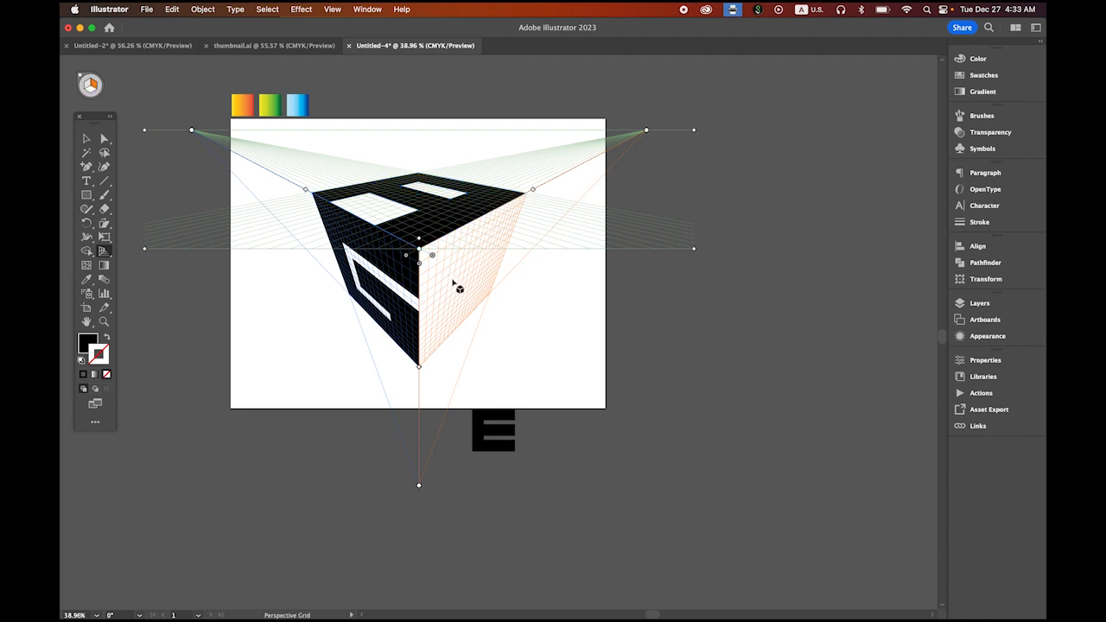
click(102, 253)
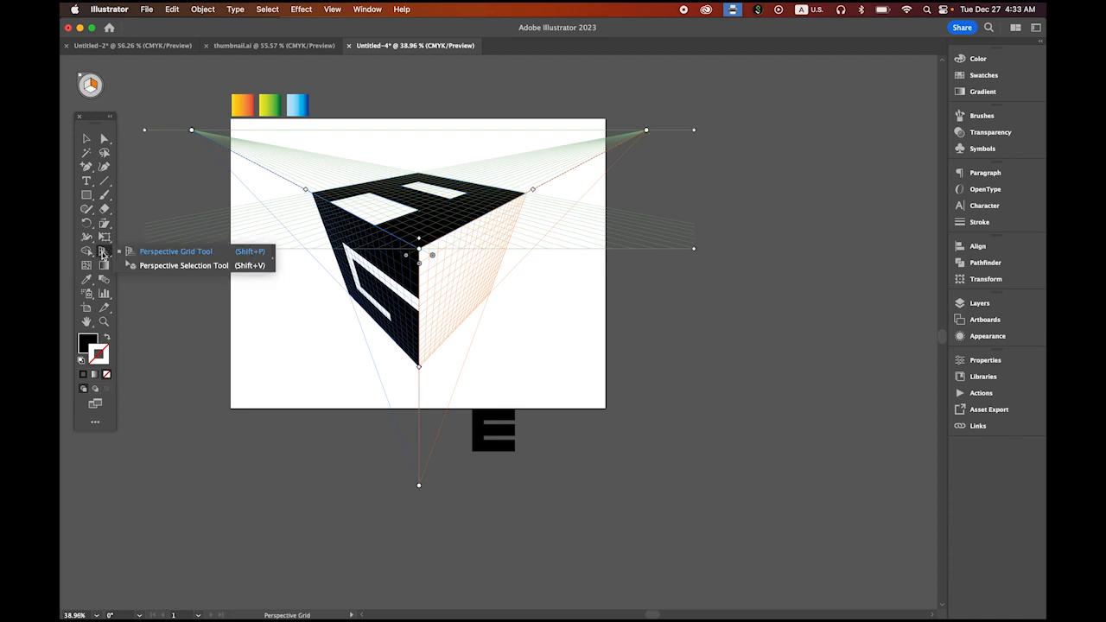
click(169, 268)
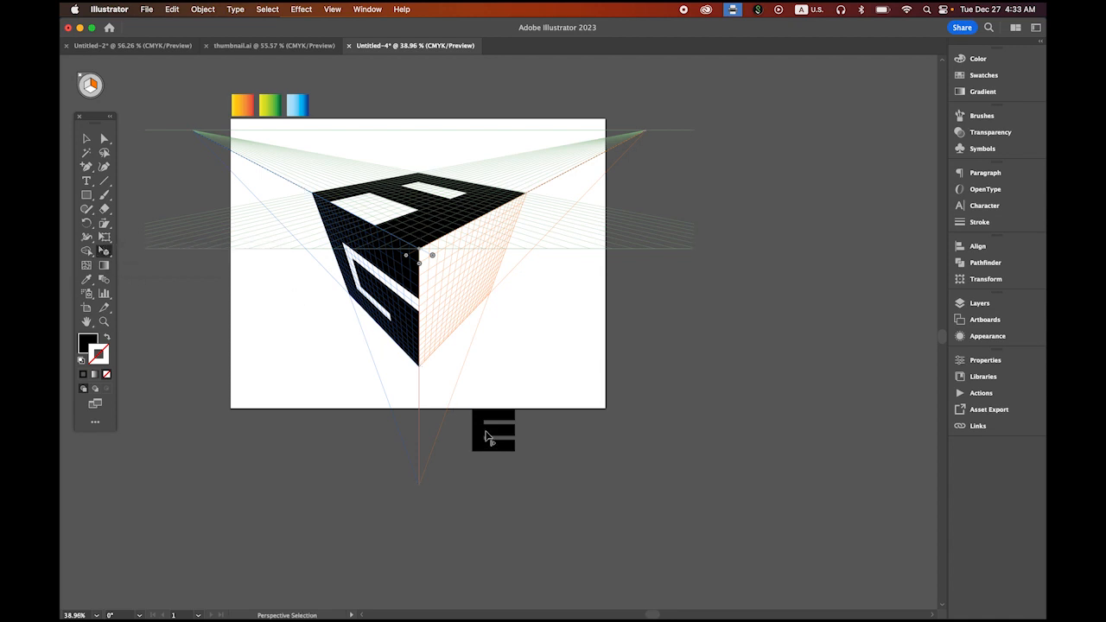
drag(454, 311, 448, 241)
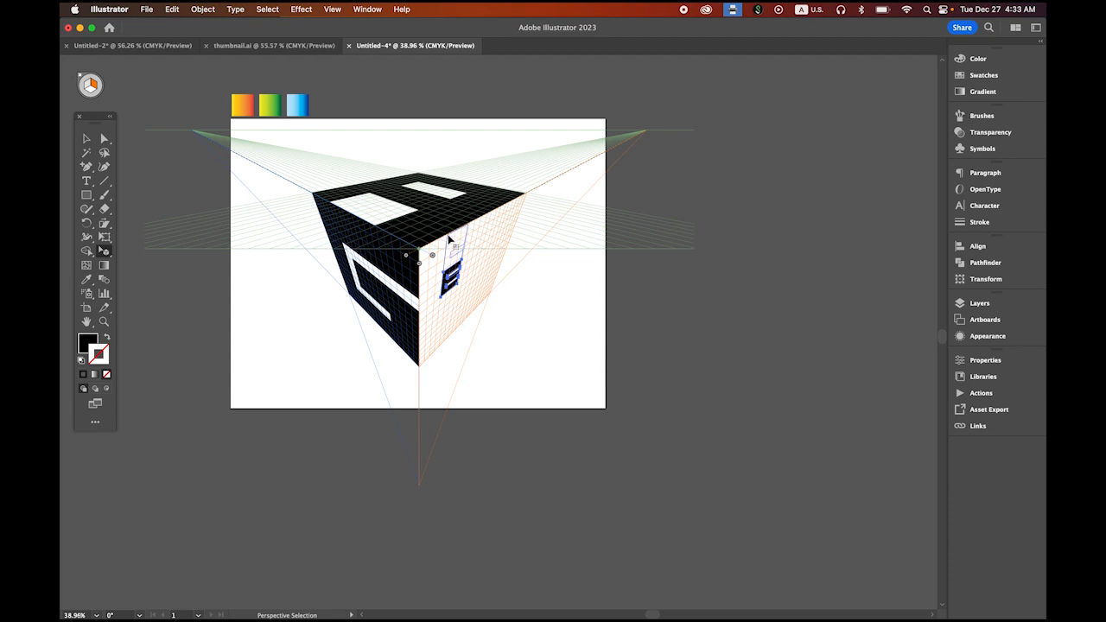
drag(448, 240, 440, 348)
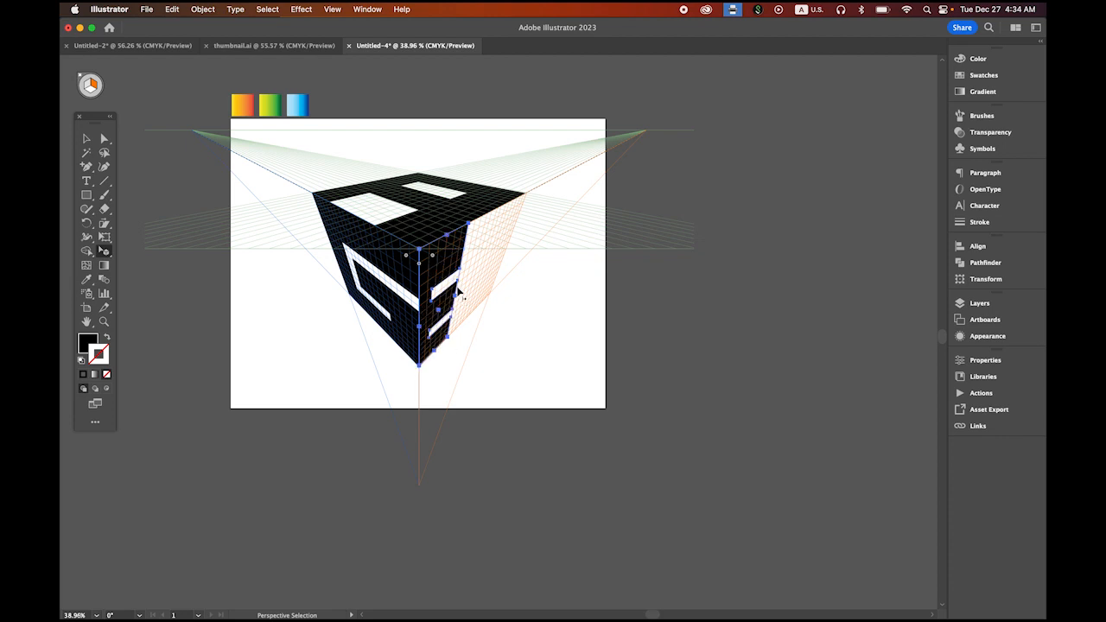
drag(457, 298, 499, 276)
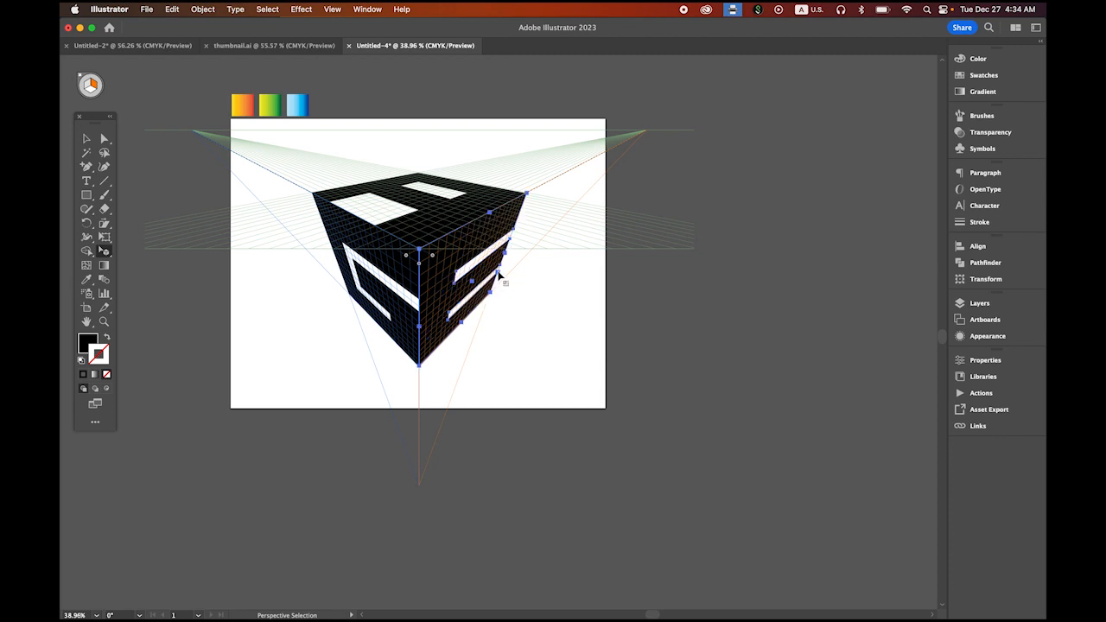
Step: Slightly round the corners of the A, G and E where they meet at the cube's upper front vertex, using the Direct Selection tool
click(87, 321)
double_click(88, 321)
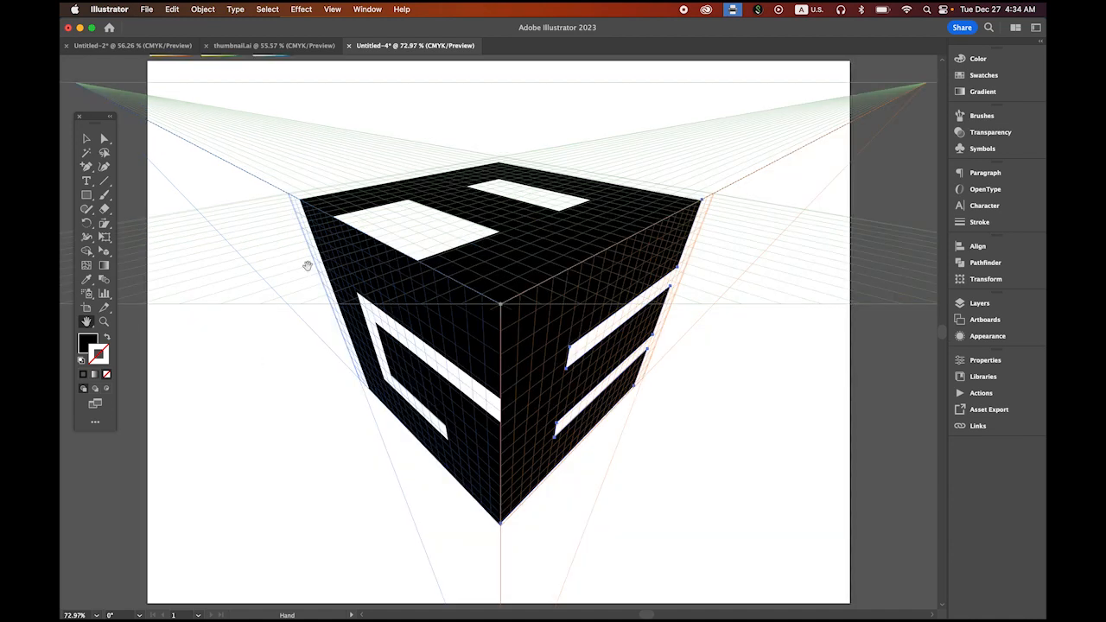
click(87, 138)
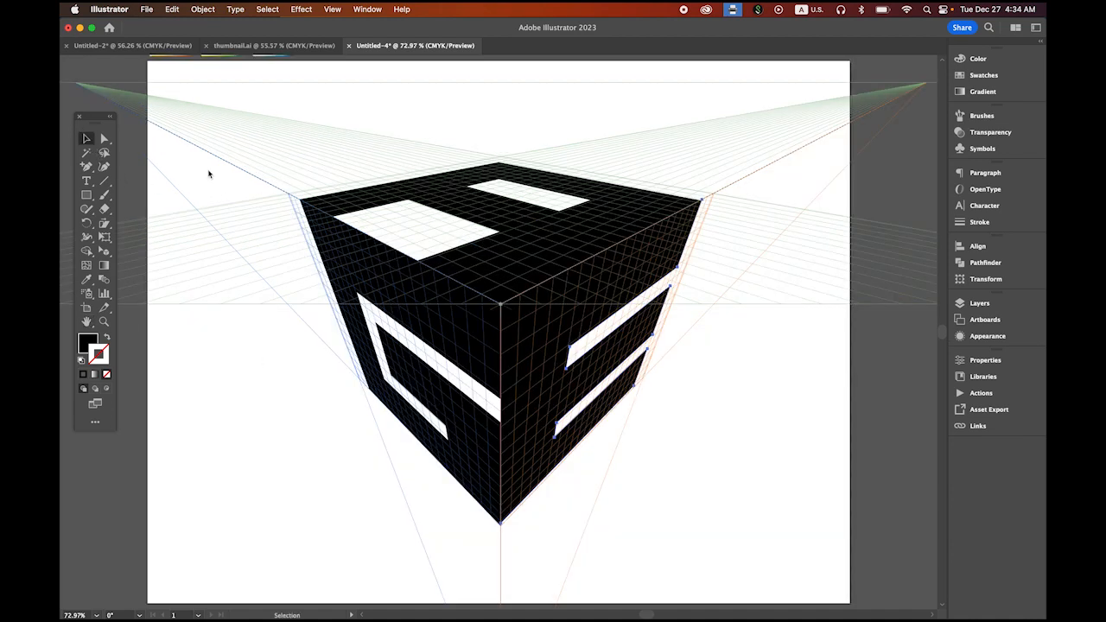
click(786, 429)
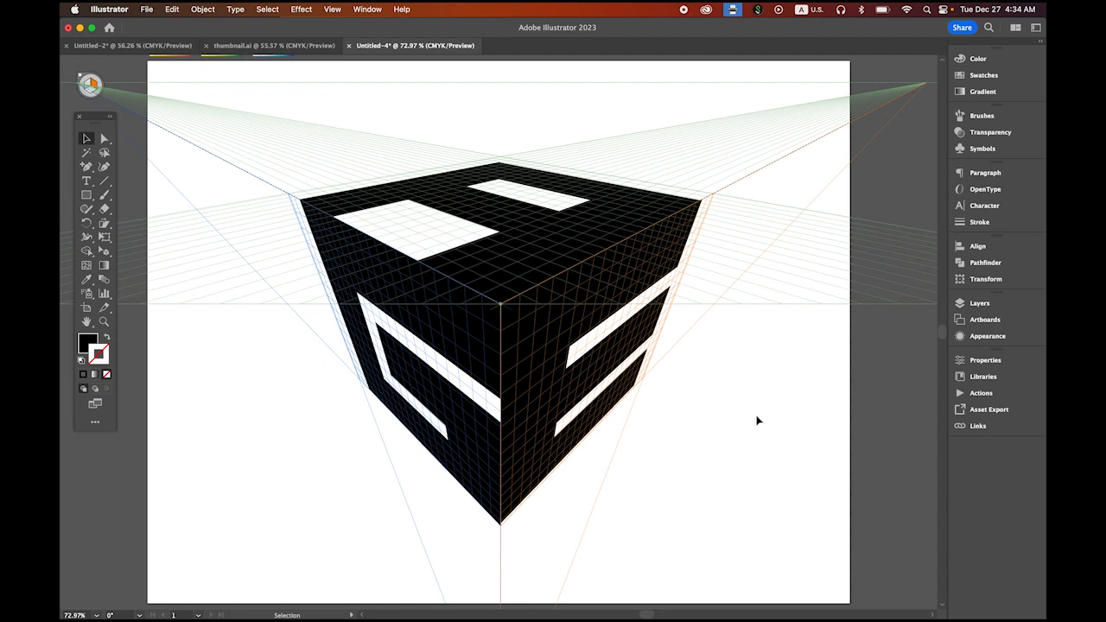
click(105, 139)
click(503, 295)
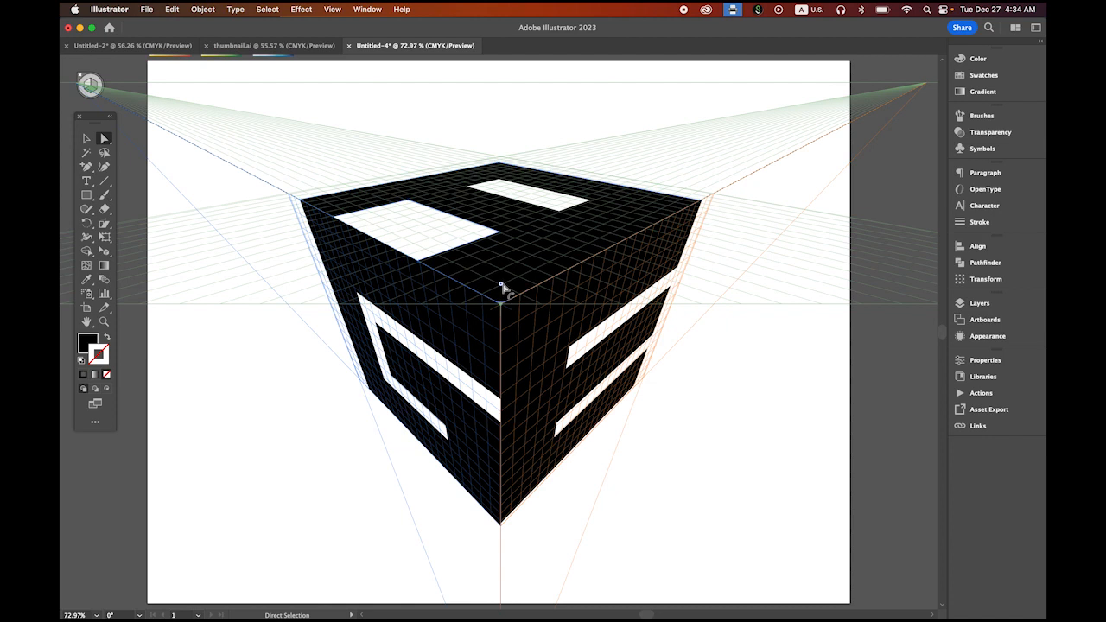
click(500, 284)
click(462, 329)
click(489, 317)
click(530, 322)
key(3)
click(504, 309)
Step: Slightly round the A's right, left and rear outer corners and the right corner of its small opening
click(691, 206)
click(700, 203)
drag(692, 204, 690, 203)
drag(303, 201, 300, 199)
drag(300, 200, 311, 202)
mouse_move(499, 163)
mouse_down()
mouse_move(512, 187)
mouse_move(498, 181)
mouse_up()
drag(497, 176, 479, 179)
drag(589, 203, 588, 203)
click(583, 207)
Step: Round the upper outer corners of the G and the E to match the top face
click(303, 204)
click(307, 209)
click(306, 211)
click(699, 210)
drag(695, 209, 692, 210)
Step: Round the lowest corners of the G and the E at the cube's bottom vertex
click(499, 523)
key(1)
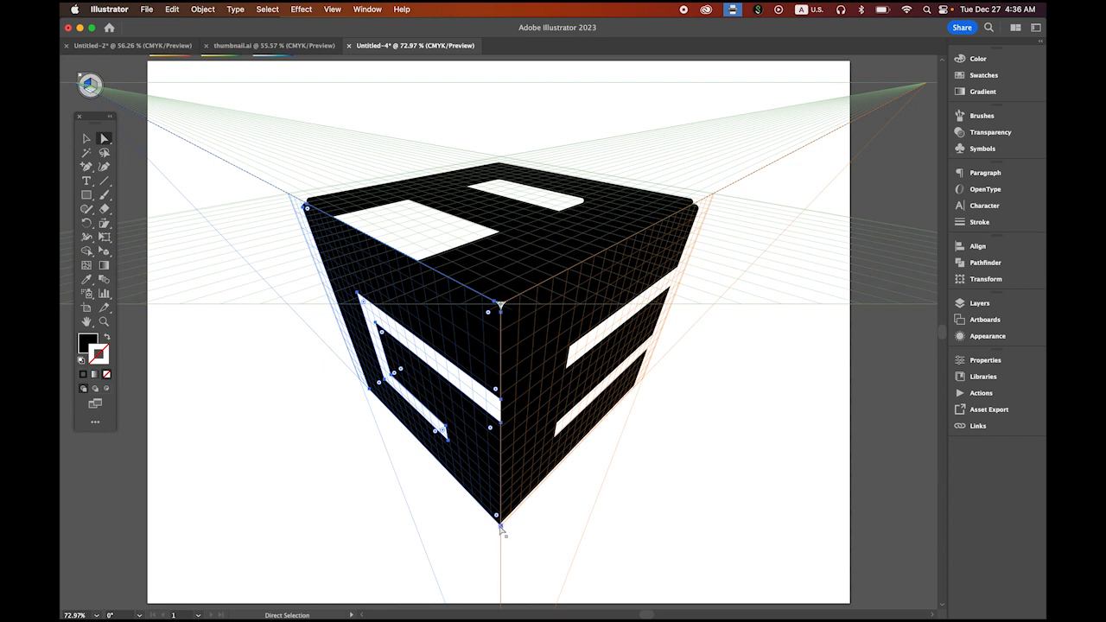
click(497, 518)
drag(495, 517, 496, 516)
click(501, 523)
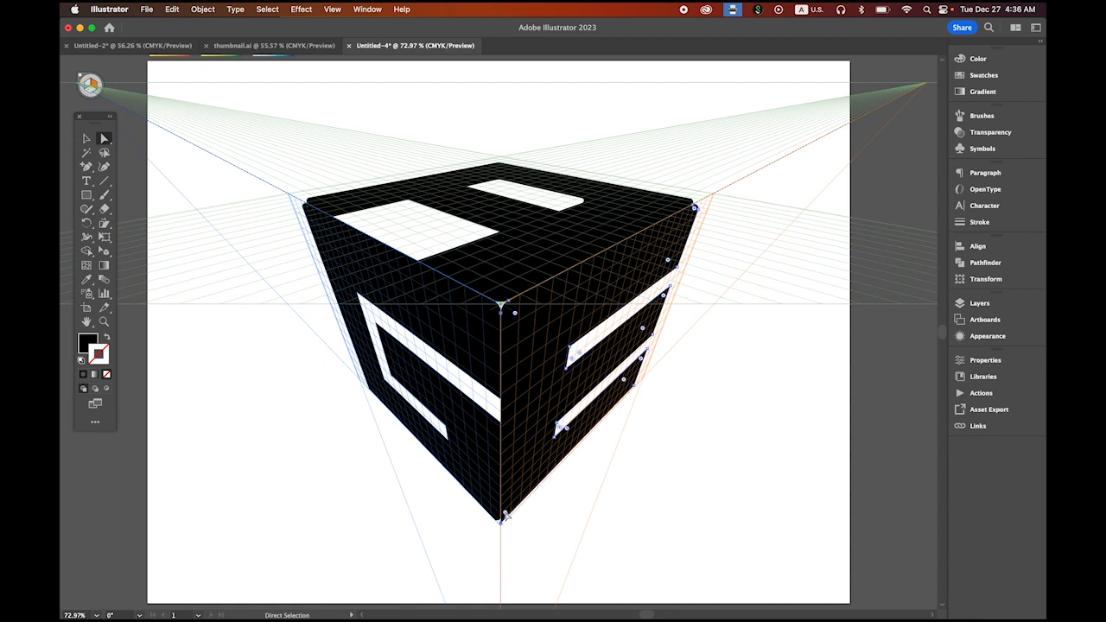
click(506, 515)
Step: Round the lower outer corners of the E and the G, then deselect the artwork
click(633, 387)
click(396, 400)
click(383, 386)
click(695, 433)
Step: Nudge the A up, the G left and the E right to open narrow gaps between the cube's faces
click(87, 139)
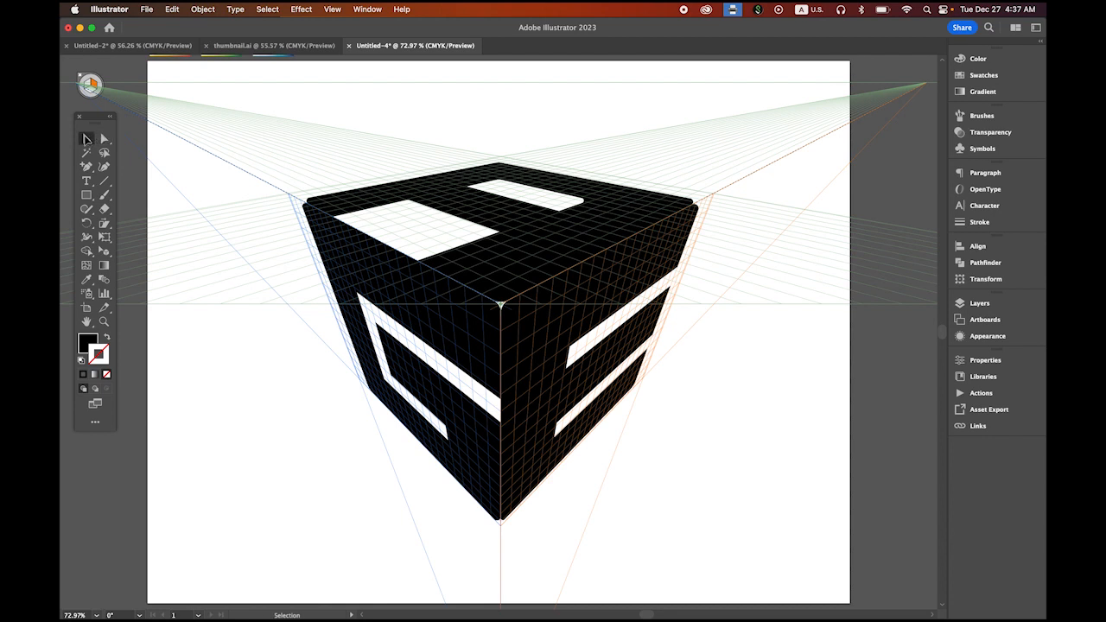
click(519, 258)
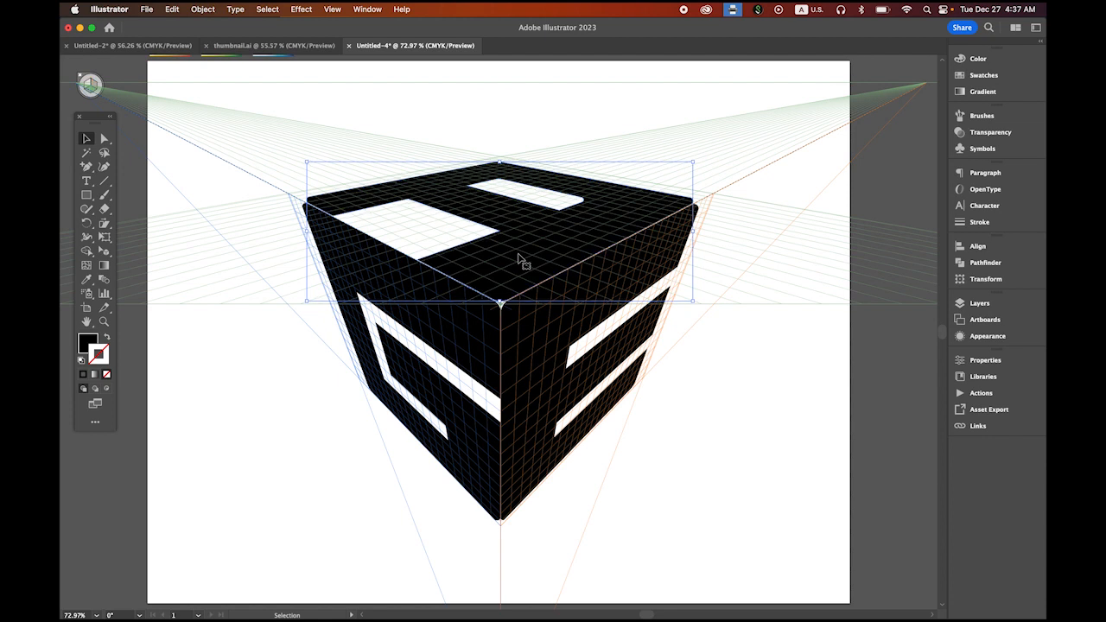
click(479, 340)
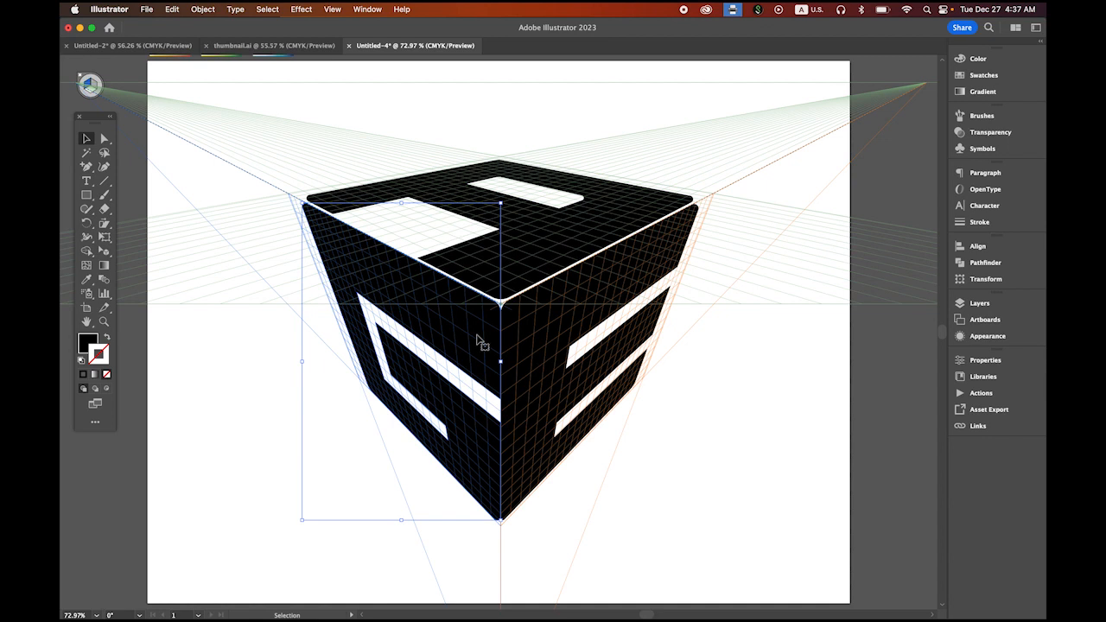
click(528, 356)
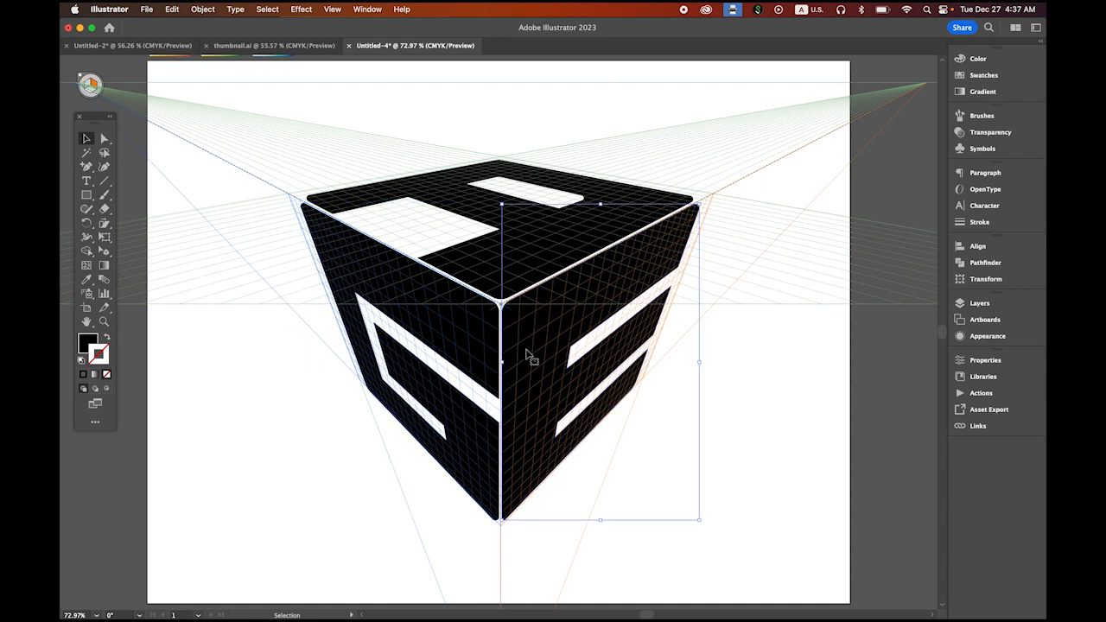
click(797, 449)
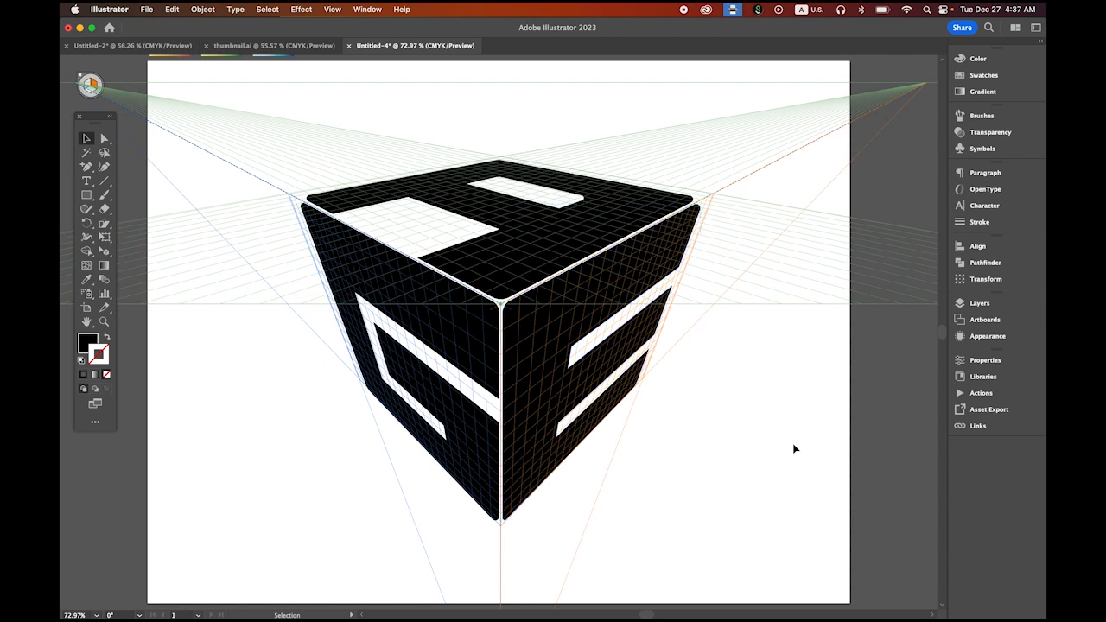
click(527, 263)
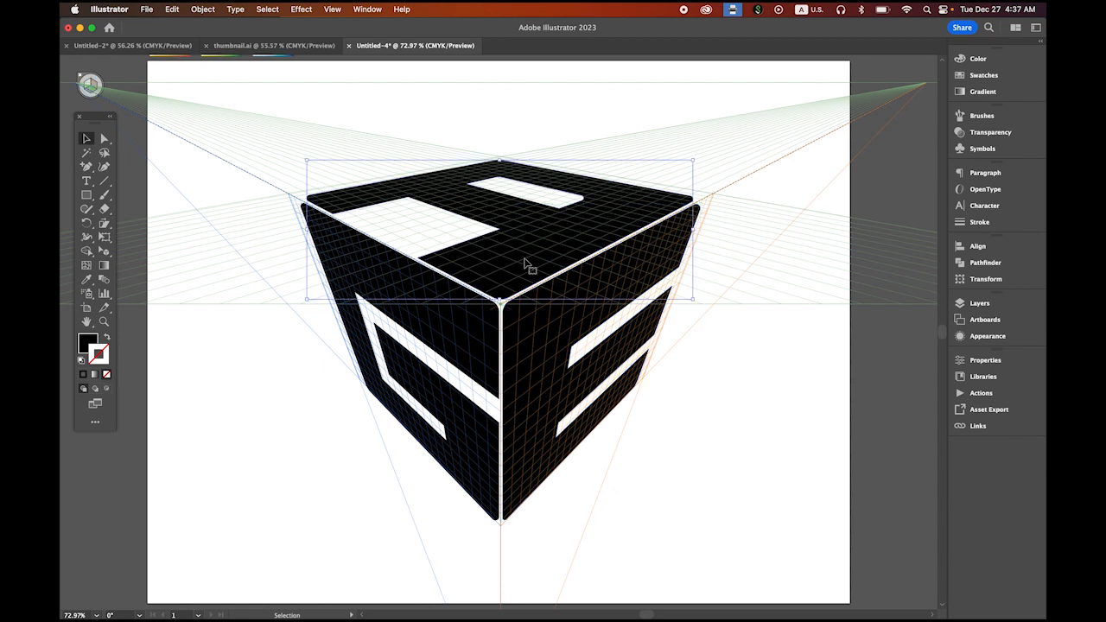
click(747, 447)
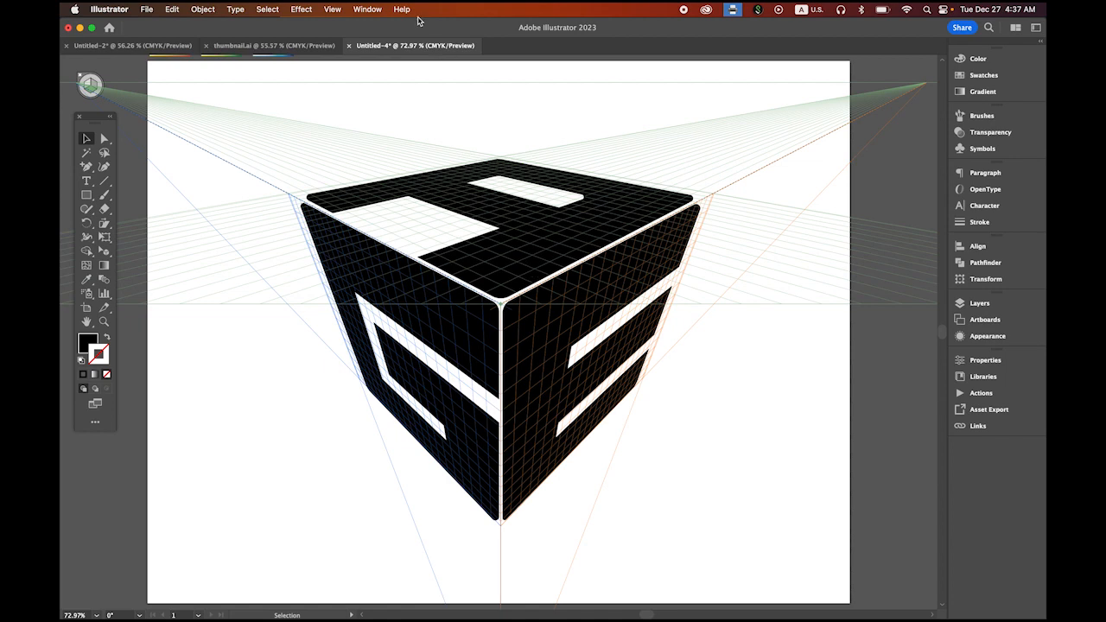
Step: Hide the perspective grid
click(332, 9)
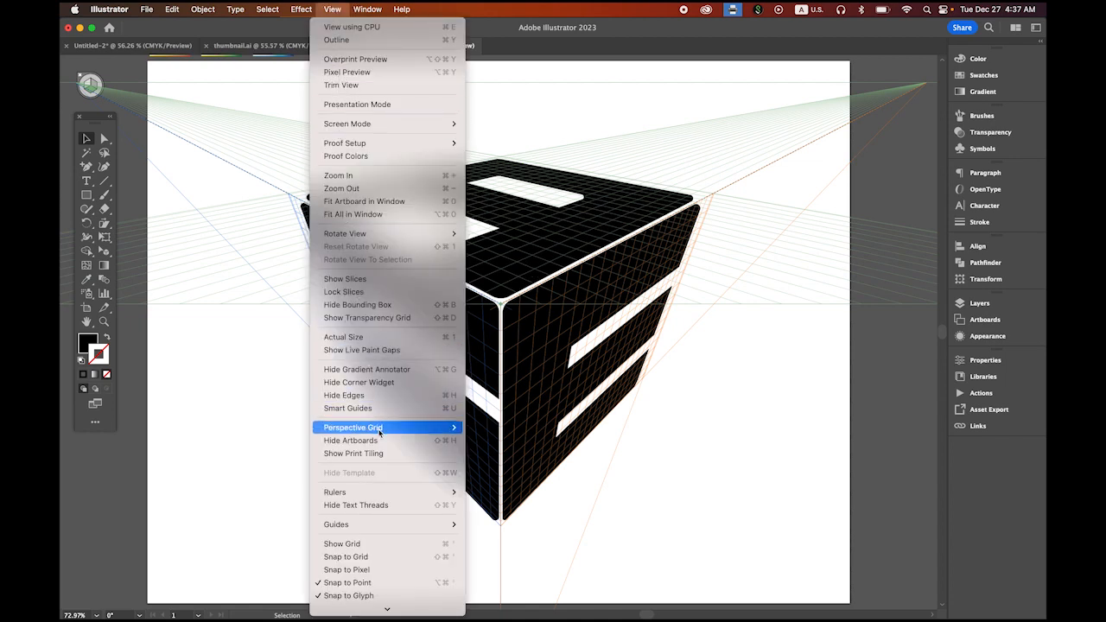
mouse_move(378, 433)
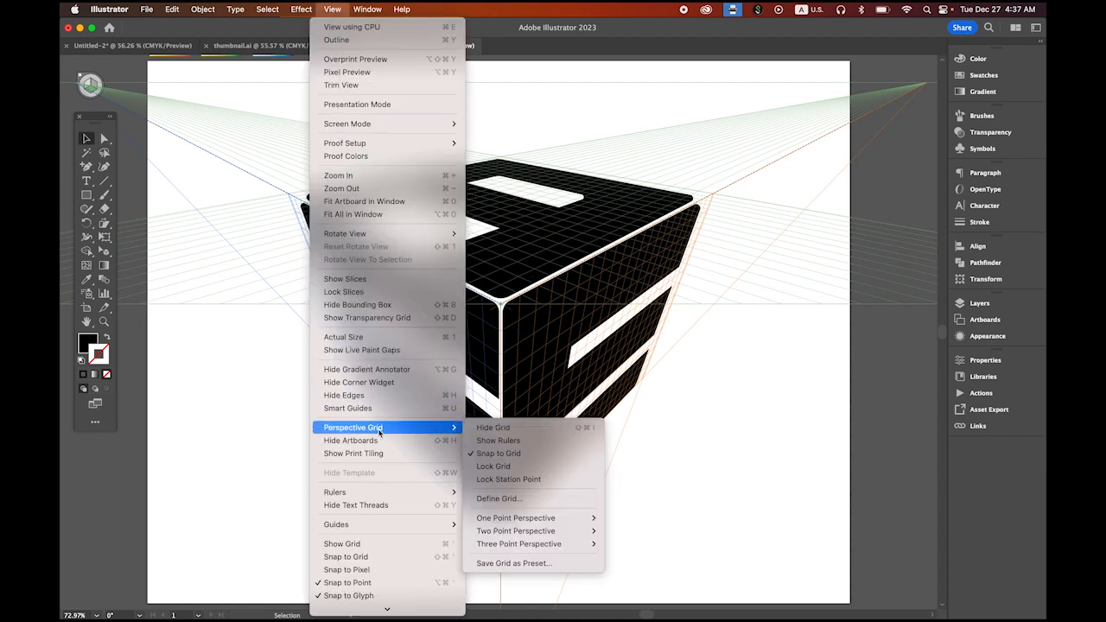
click(532, 427)
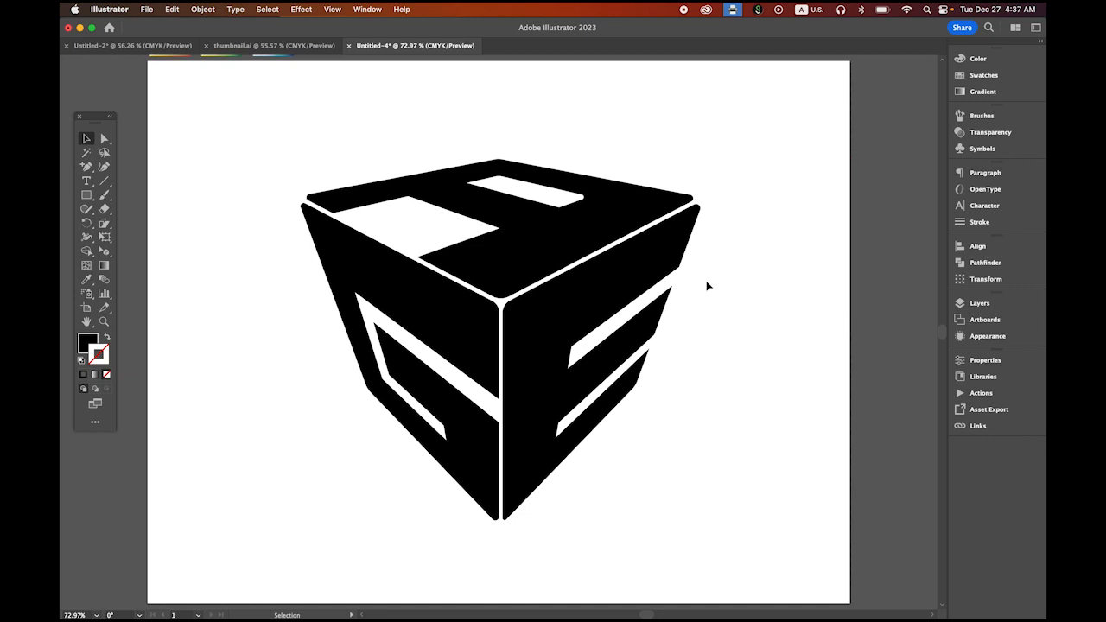
Step: Fill the black A on the cube's top face with the yellow-to-red gradient sampled from the orange square, then deselect it
drag(723, 276, 729, 316)
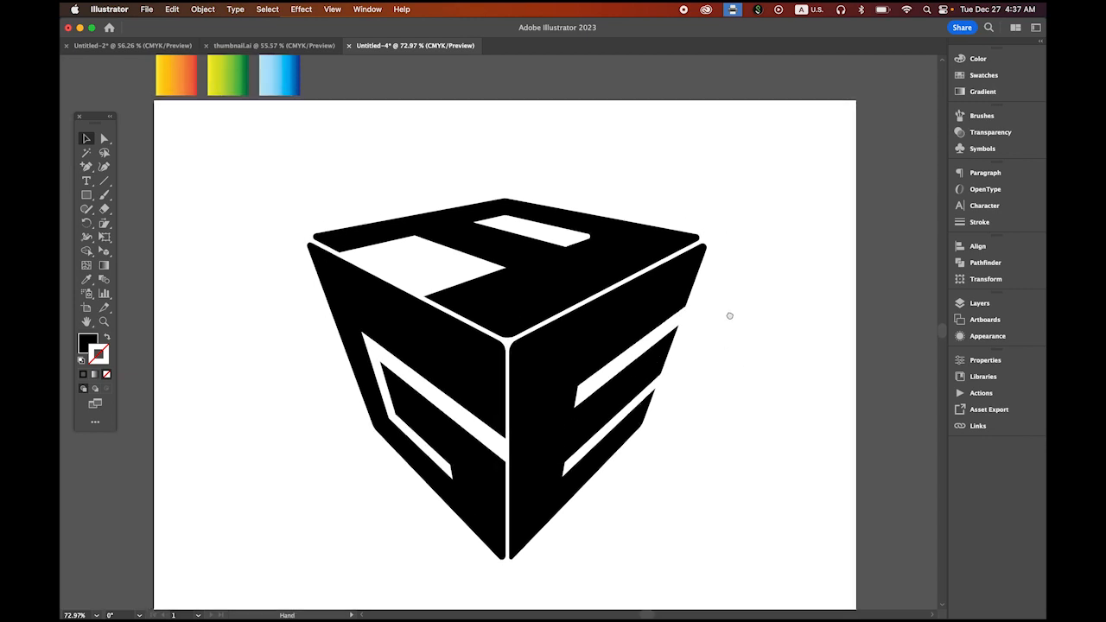
click(524, 282)
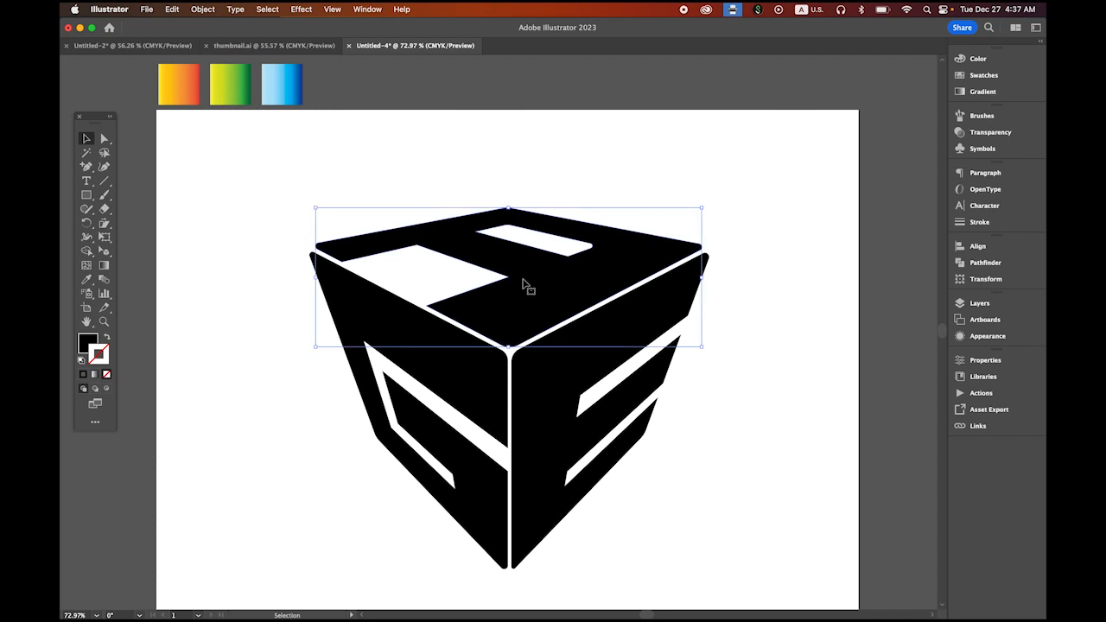
click(178, 89)
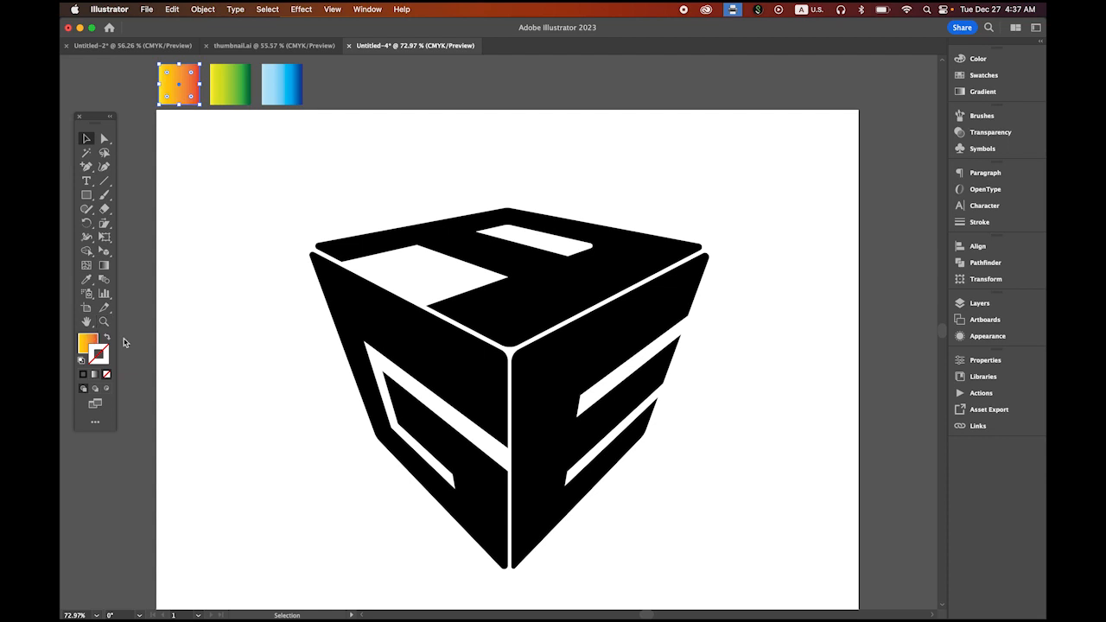
click(536, 315)
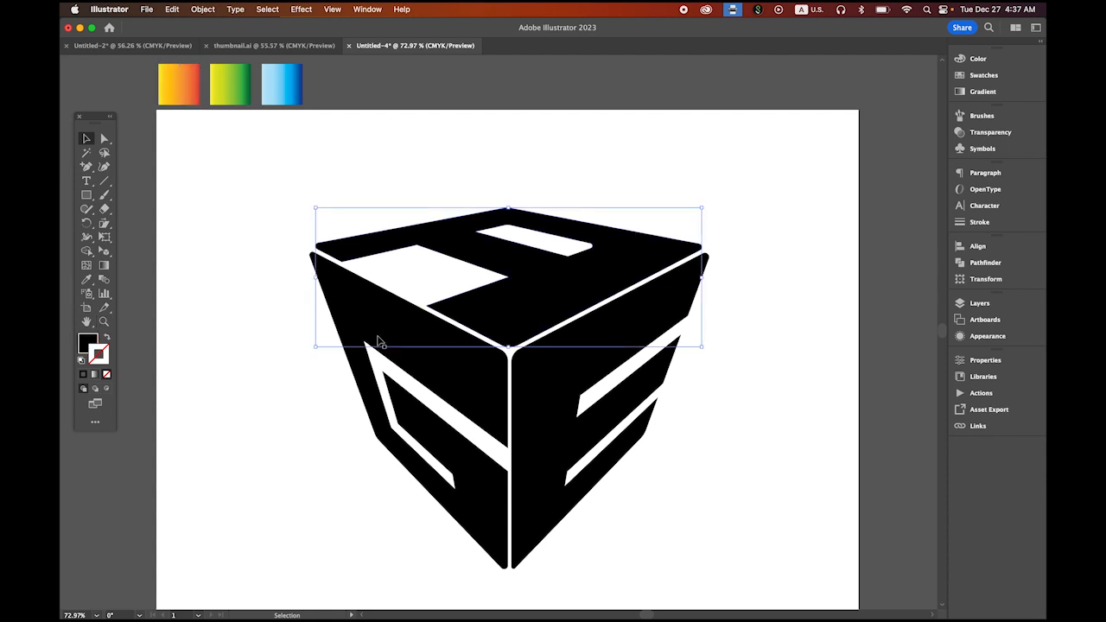
click(88, 343)
click(86, 280)
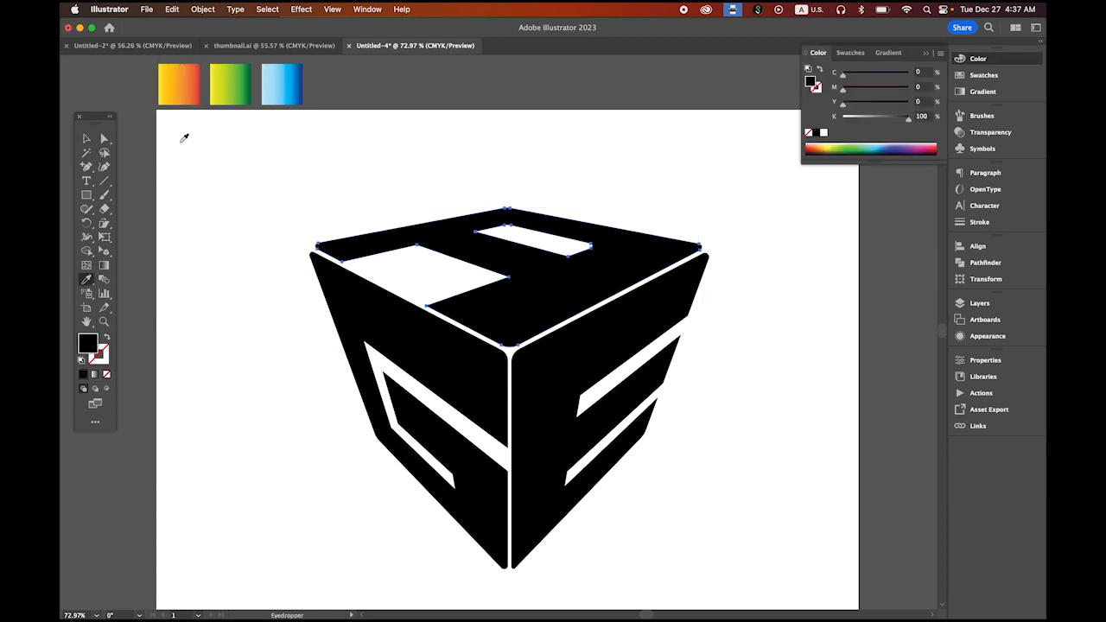
click(192, 90)
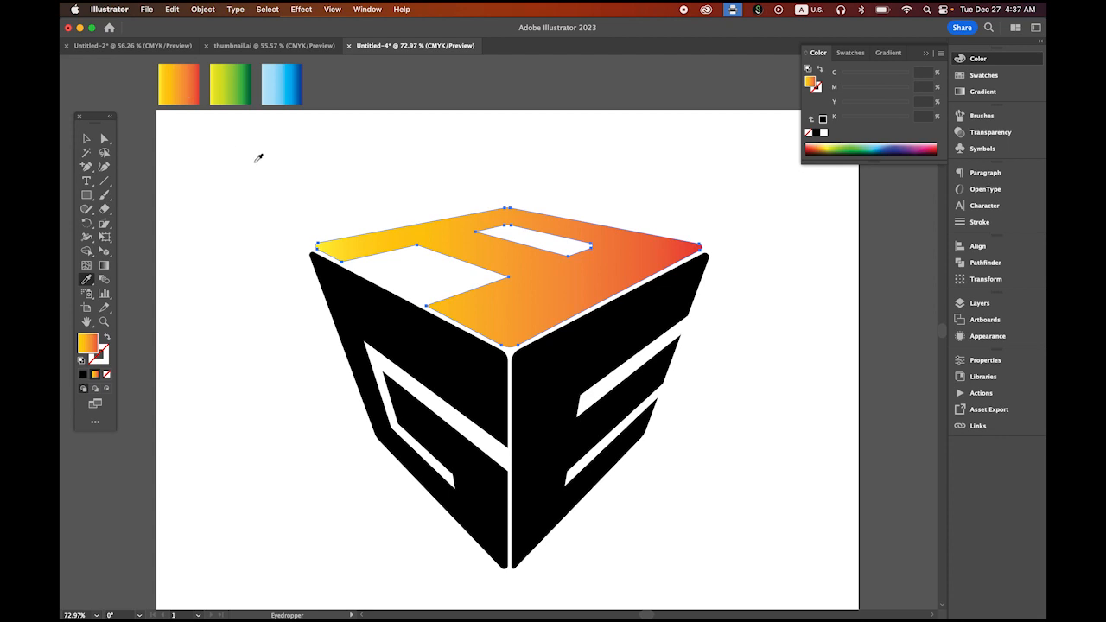
click(87, 138)
click(266, 263)
Step: Fill the black G with the yellow-to-dark-green gradient sampled from the green square above the artboard
click(438, 373)
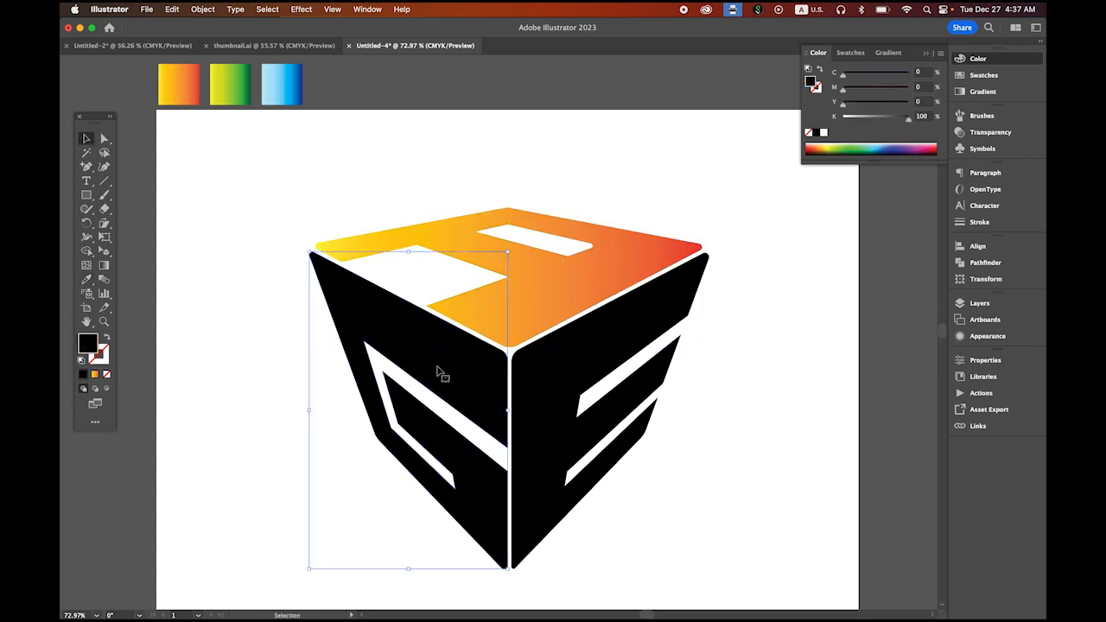
click(87, 280)
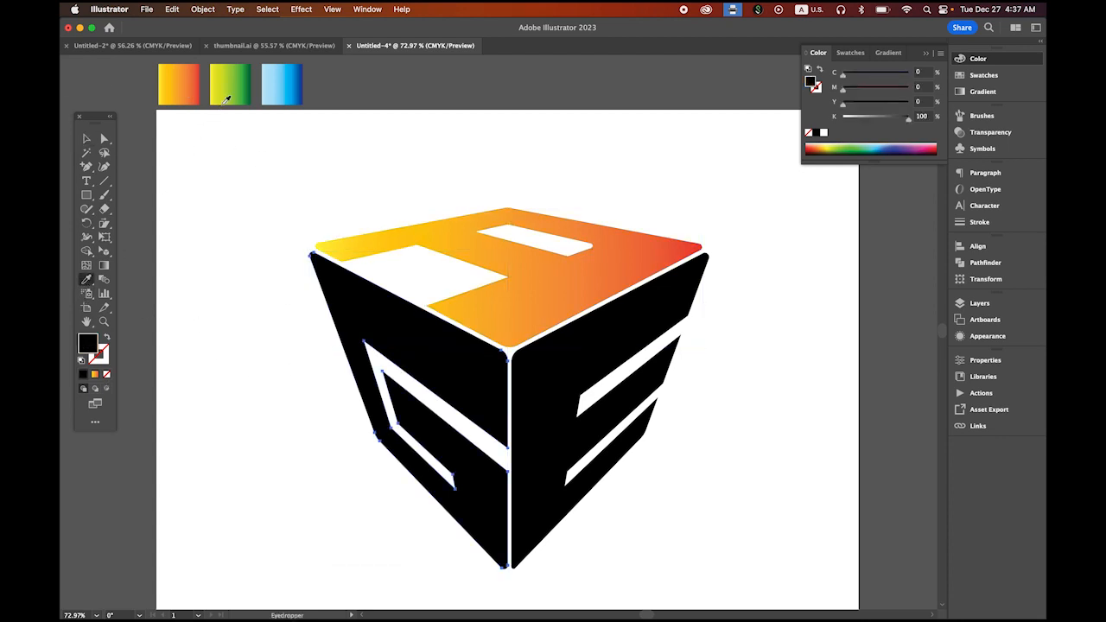
click(228, 94)
click(86, 139)
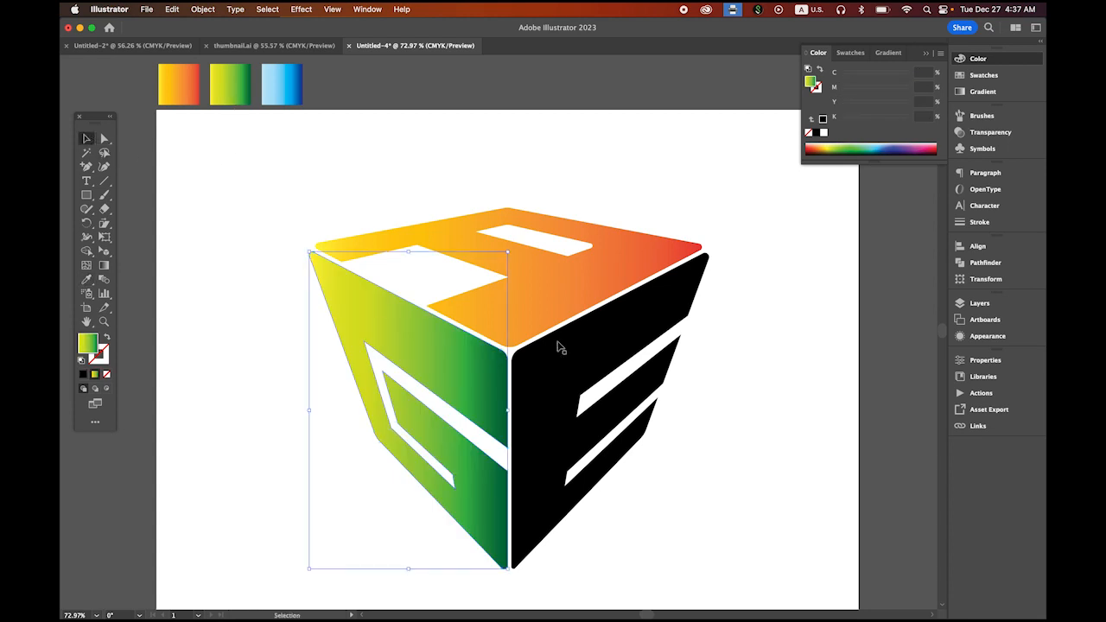
Step: Apply the blue square's gradient to the E and angle it from light blue at the lower outer edge to dark blue along the upper edge
click(595, 356)
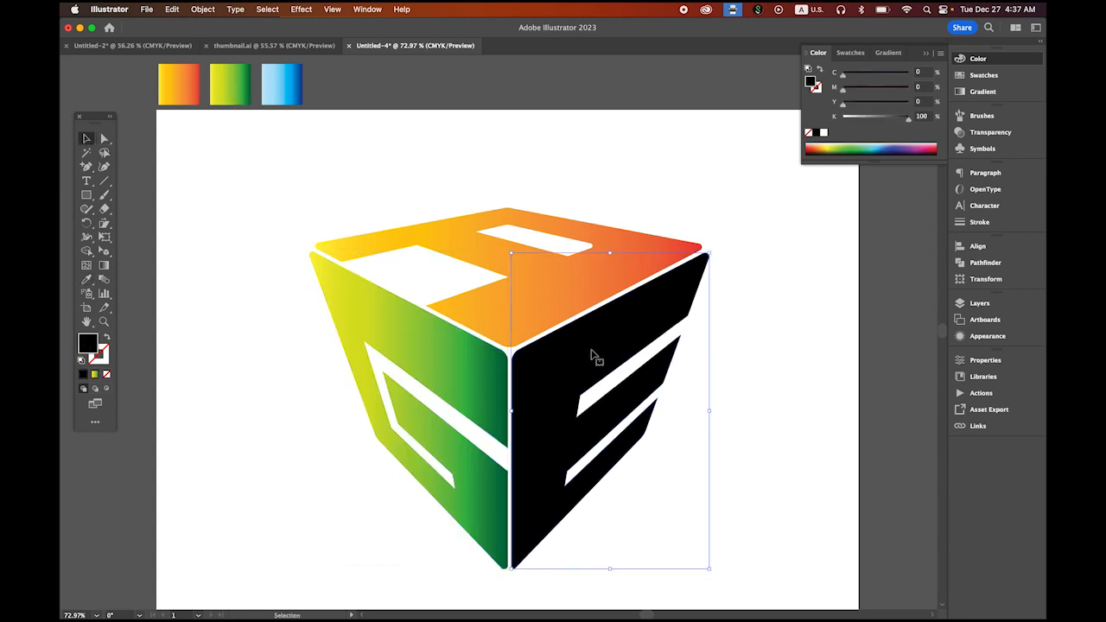
click(87, 280)
click(298, 84)
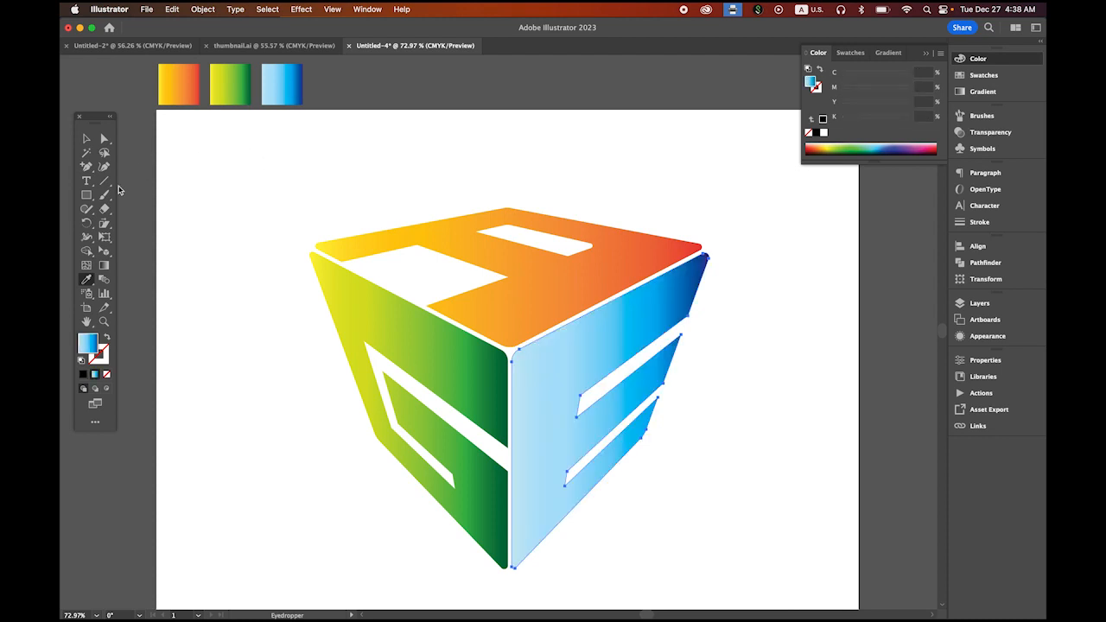
click(104, 265)
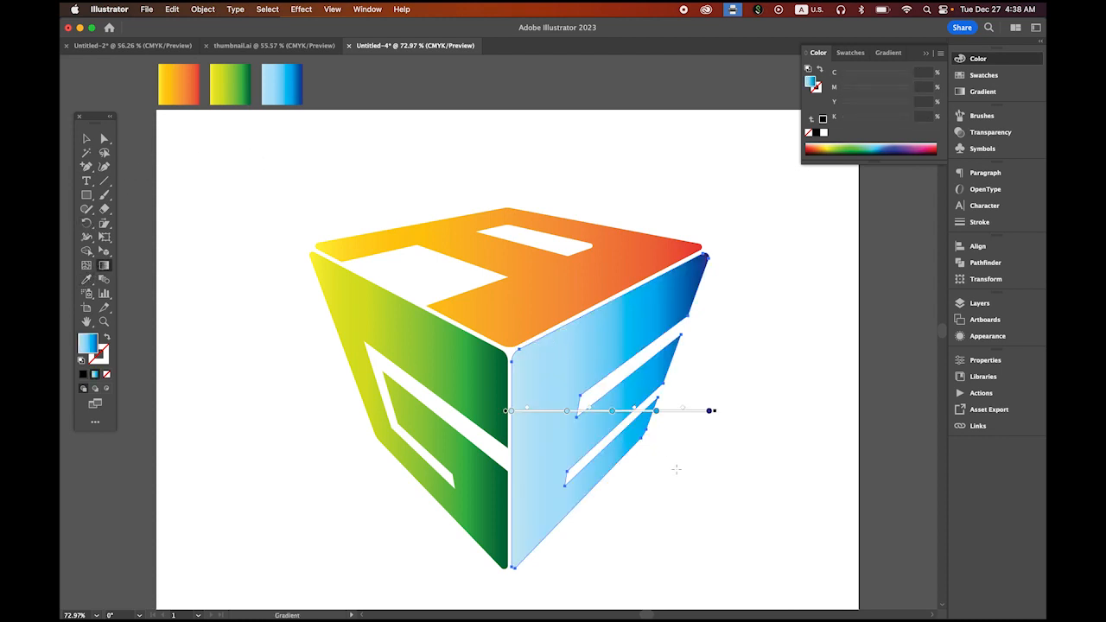
mouse_move(677, 469)
mouse_down()
mouse_move(556, 366)
mouse_move(585, 316)
mouse_up()
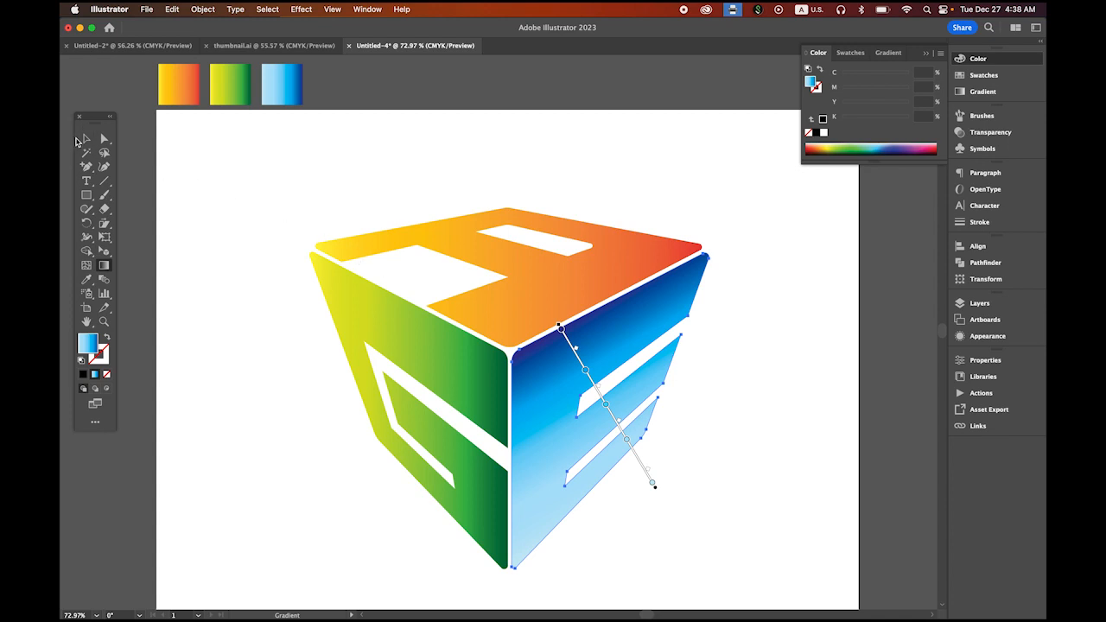
click(84, 139)
Step: Check the reference cube in thumbnail.ai and reverse the A's gradient to run from yellow at its right corner to red at its left
click(469, 237)
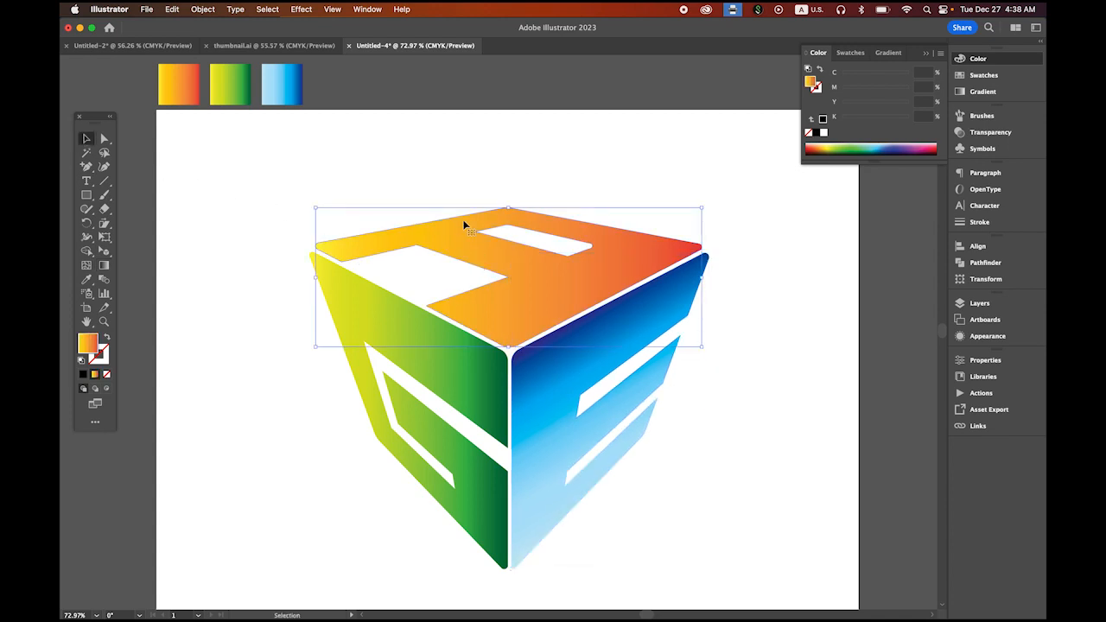
click(279, 47)
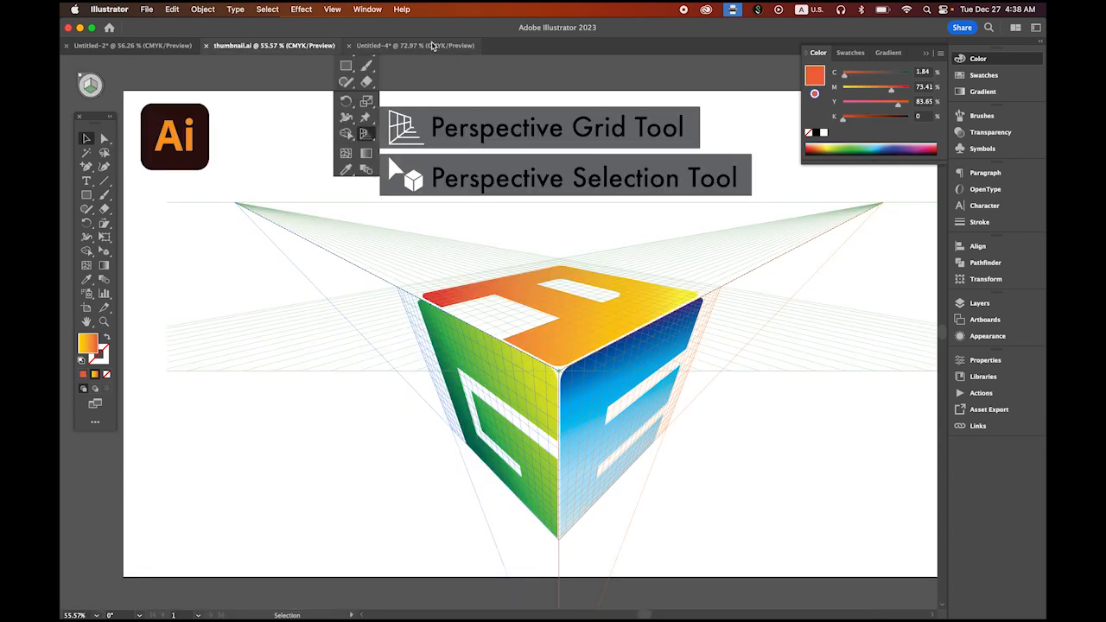
click(432, 46)
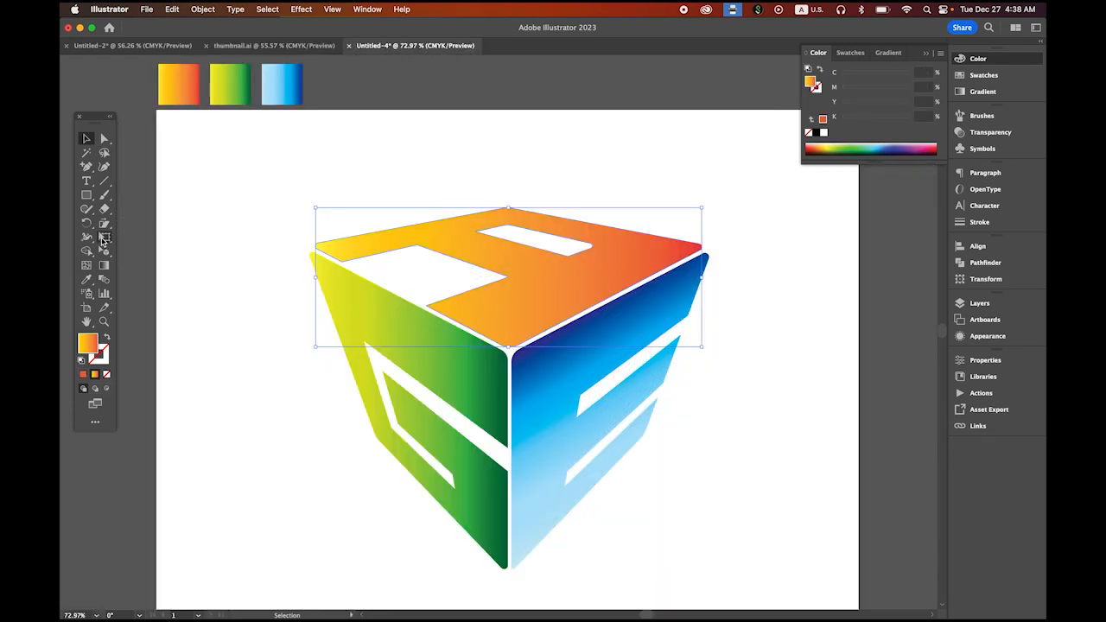
click(103, 265)
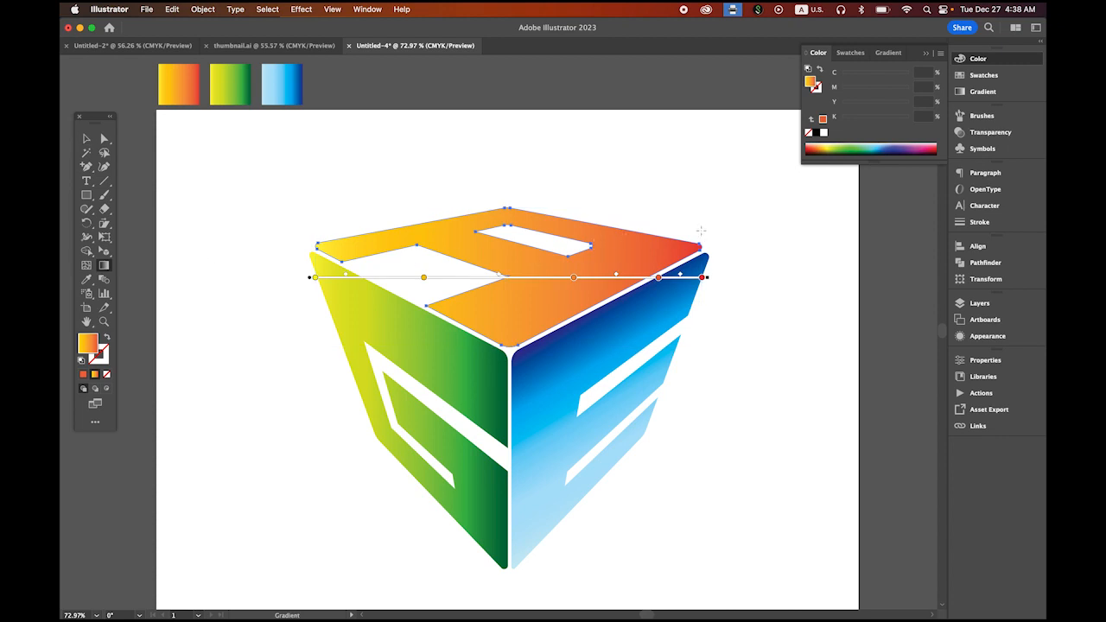
drag(702, 229, 343, 226)
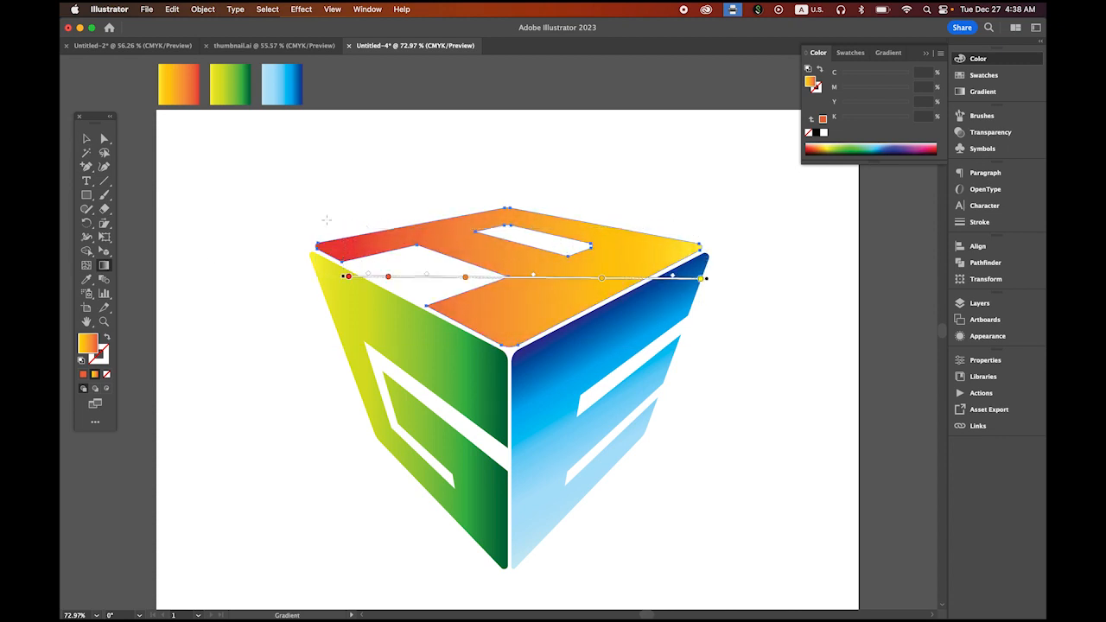
click(86, 139)
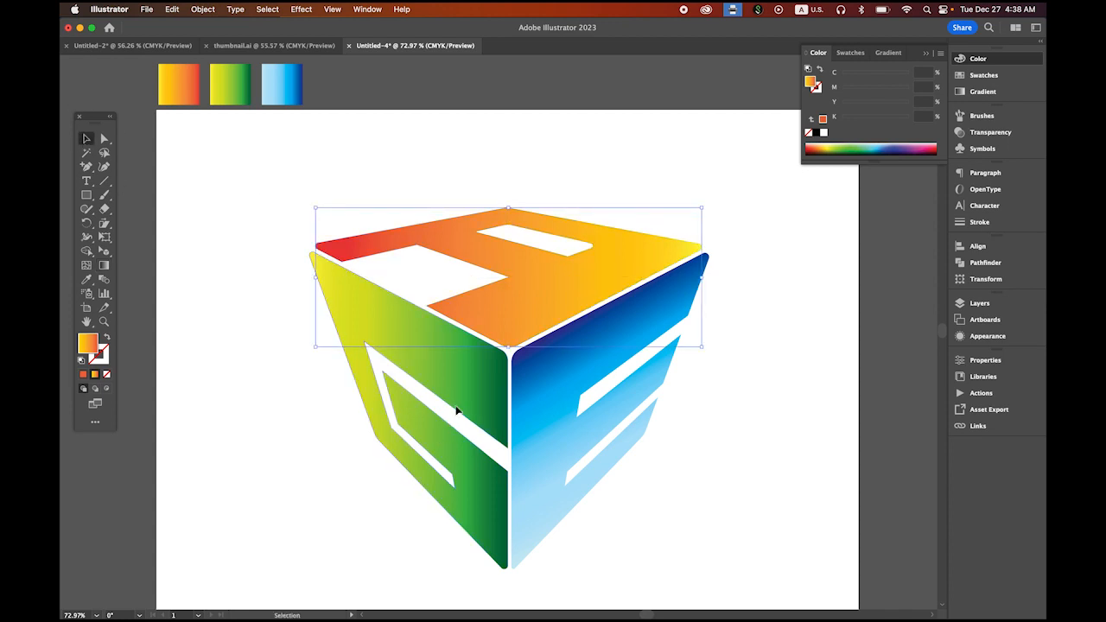
Step: Redirect the G's gradient diagonally from yellow at the cube's central edge to dark green at the lower outer edge, then deselect it
click(449, 411)
click(103, 266)
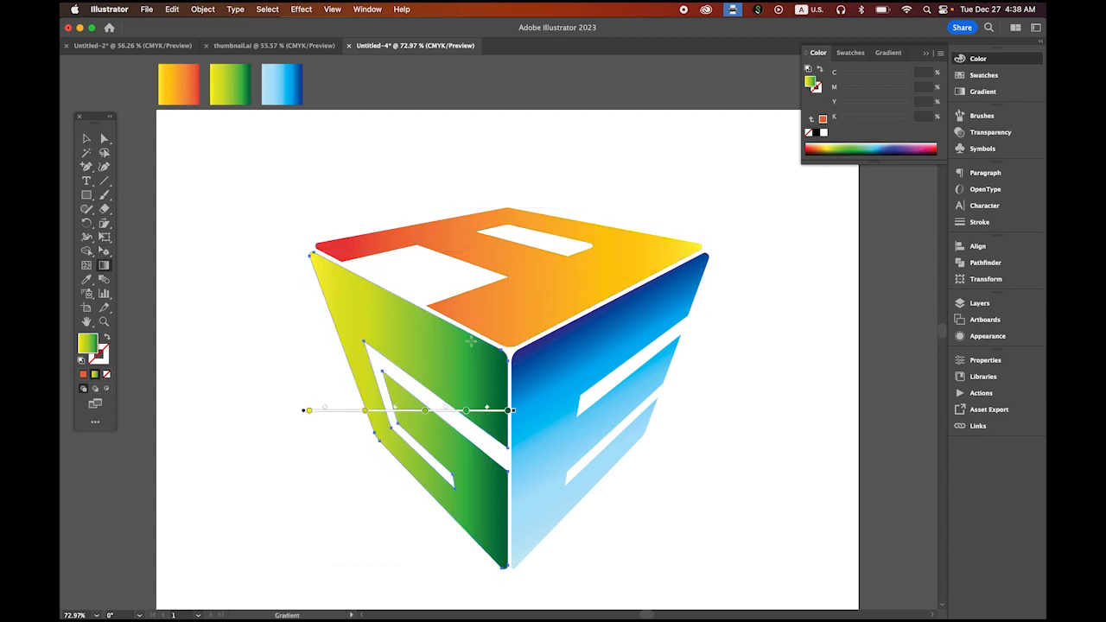
mouse_move(526, 332)
mouse_down()
mouse_move(506, 329)
mouse_move(352, 407)
mouse_up()
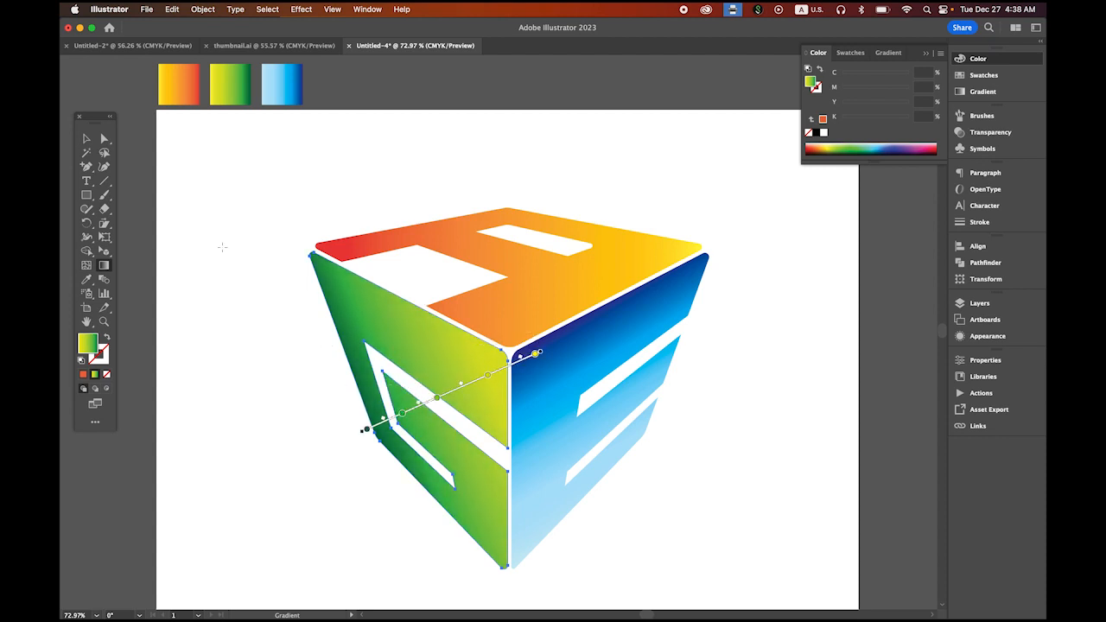
click(88, 138)
click(198, 154)
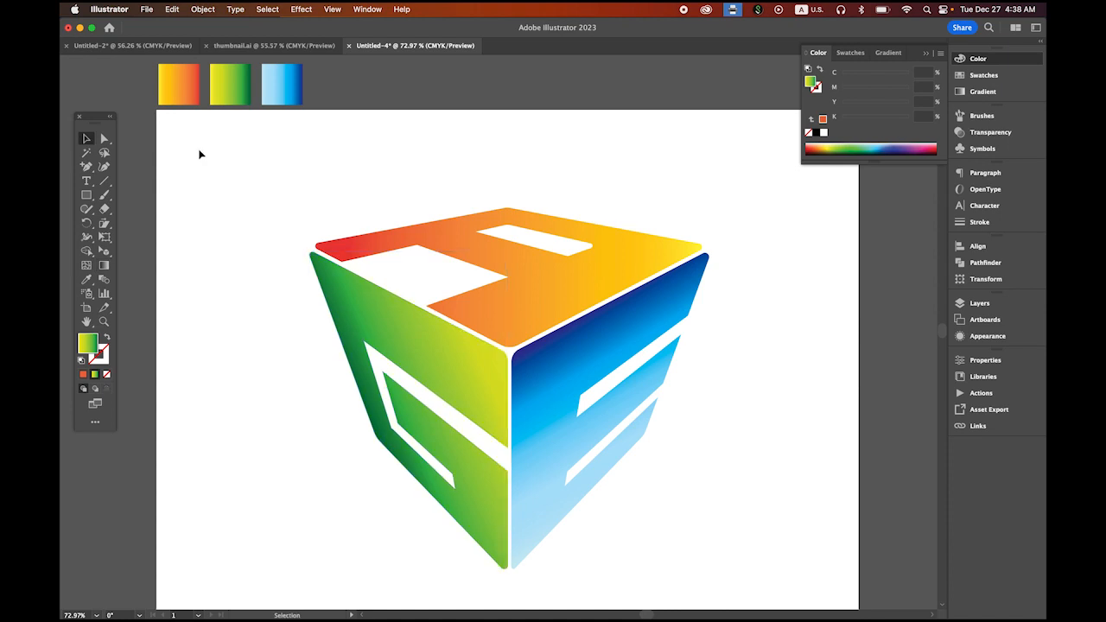
Step: Show the perspective grid again over the coloured cube
click(367, 9)
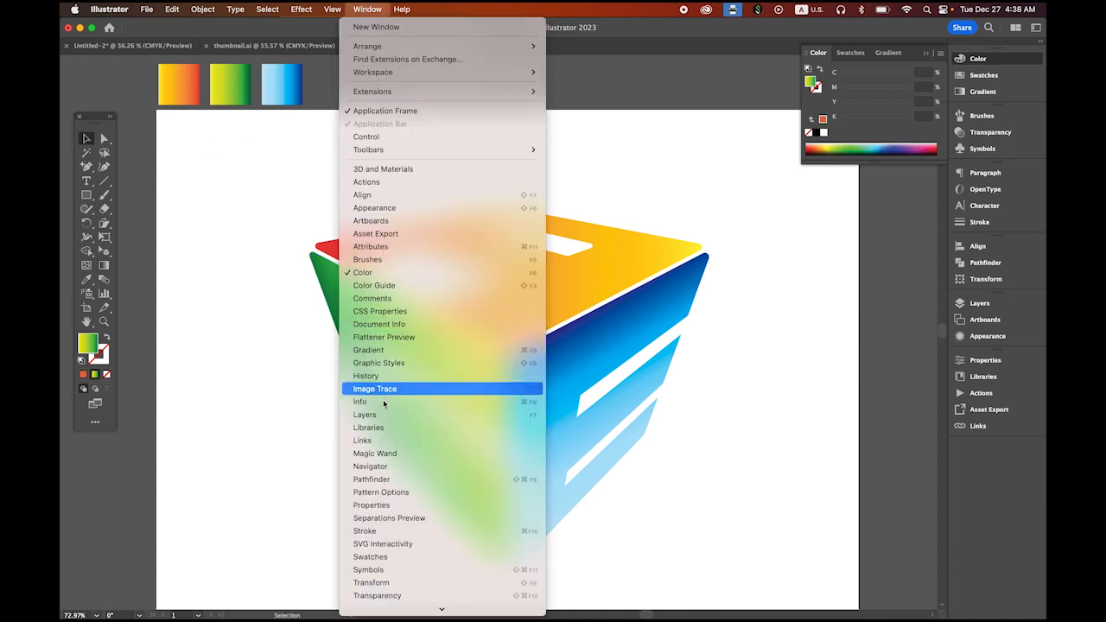
mouse_move(332, 9)
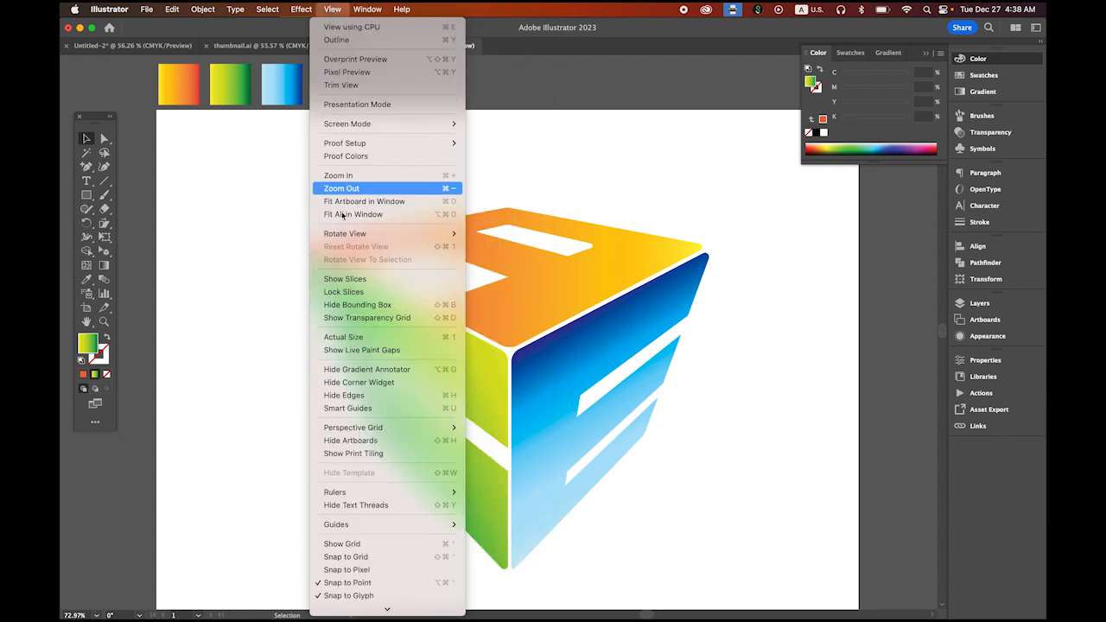
mouse_move(369, 428)
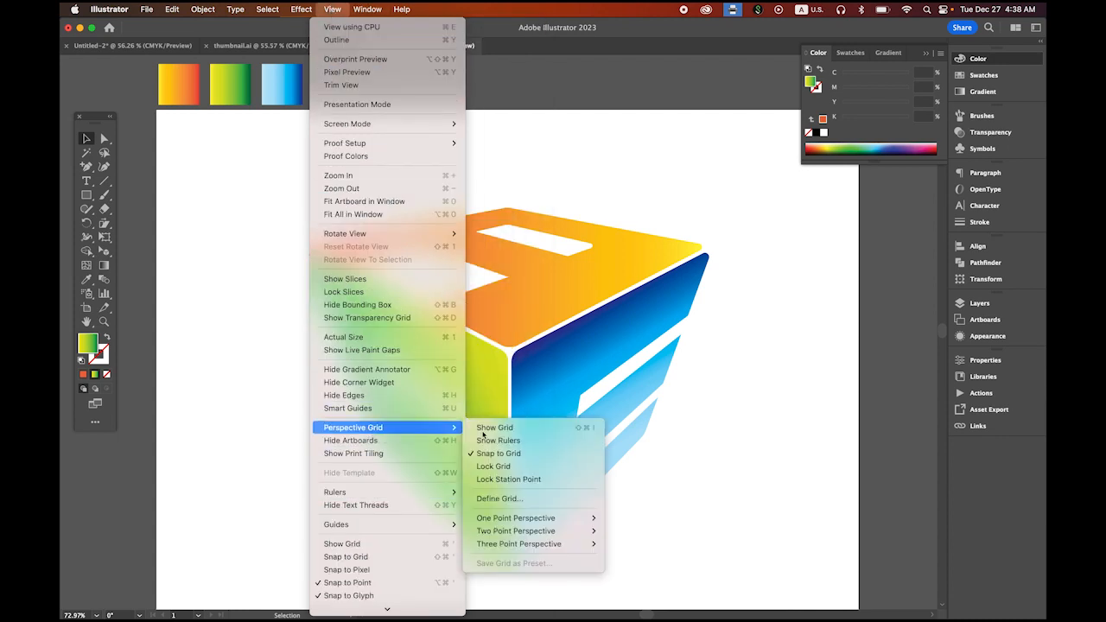
click(488, 427)
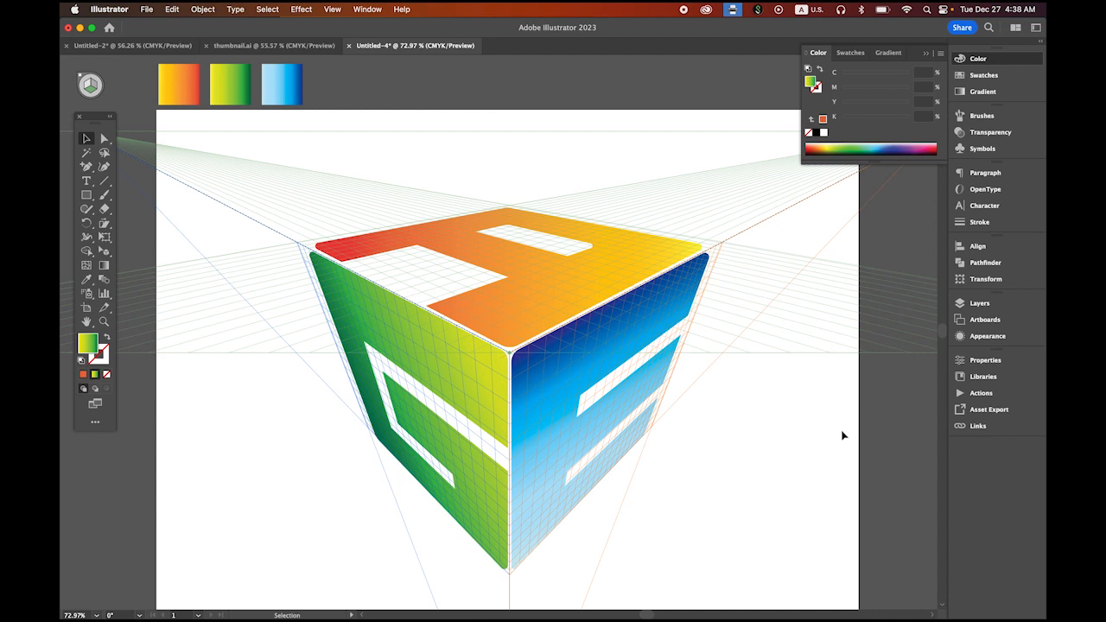